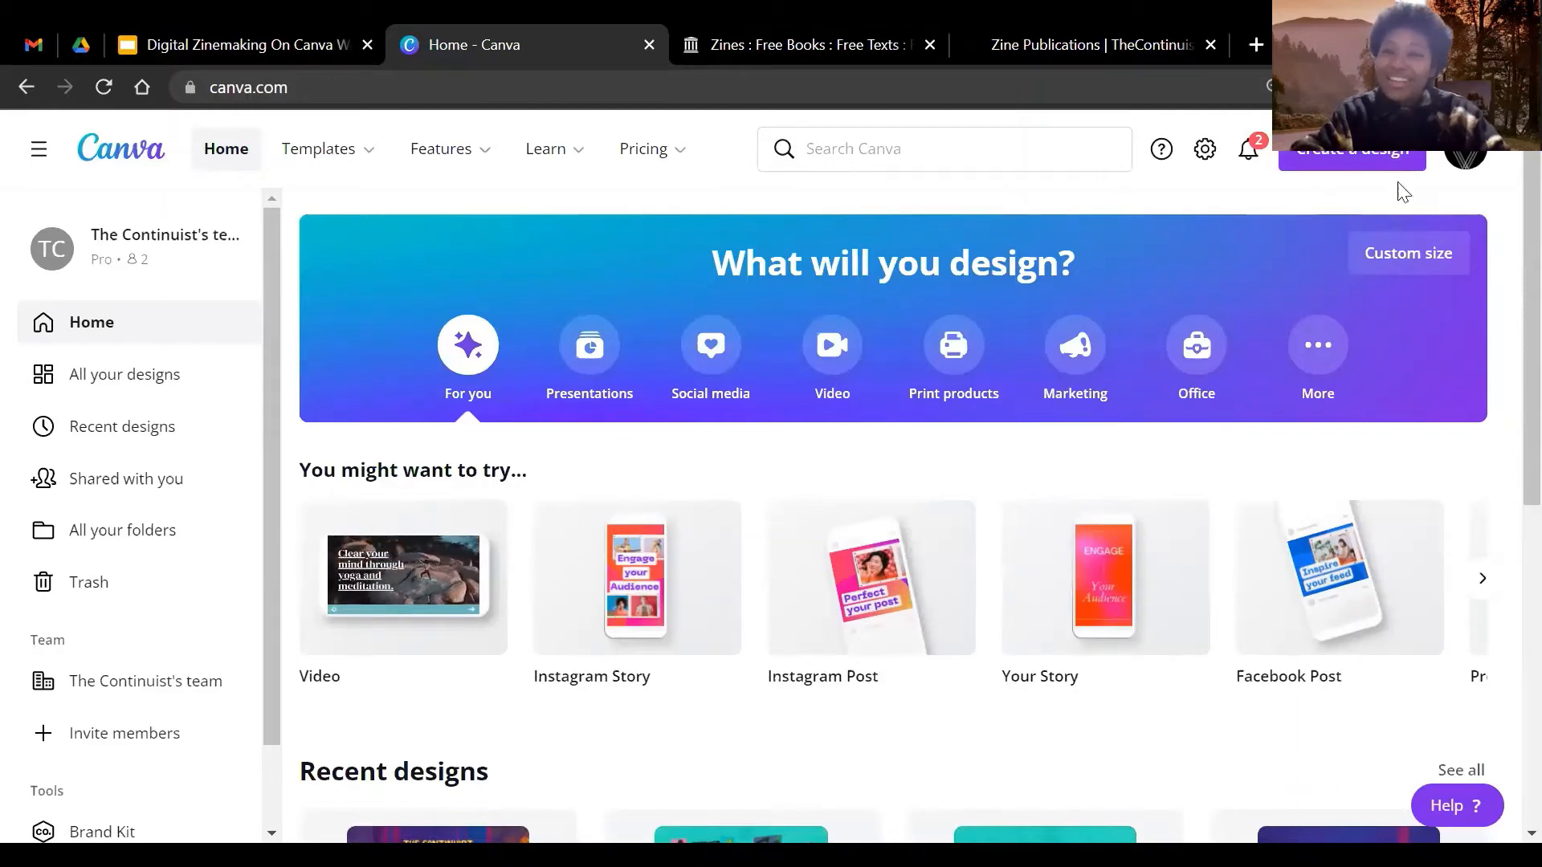
- Create a new custom-size design in inches, 5.5 in wide and 8.5 in high
left_click(1367, 168)
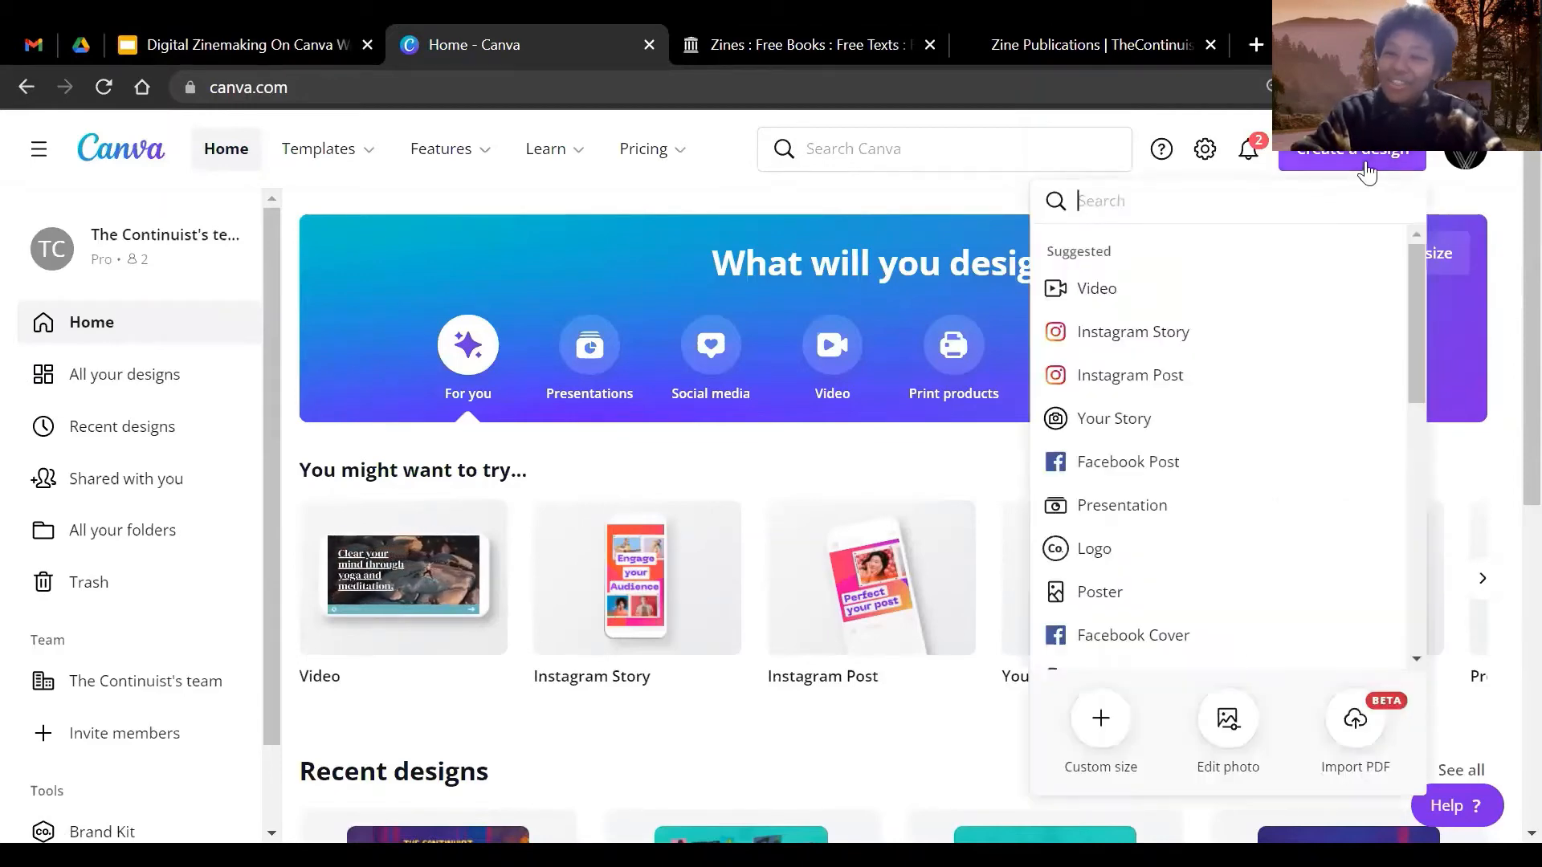
left_click(1100, 717)
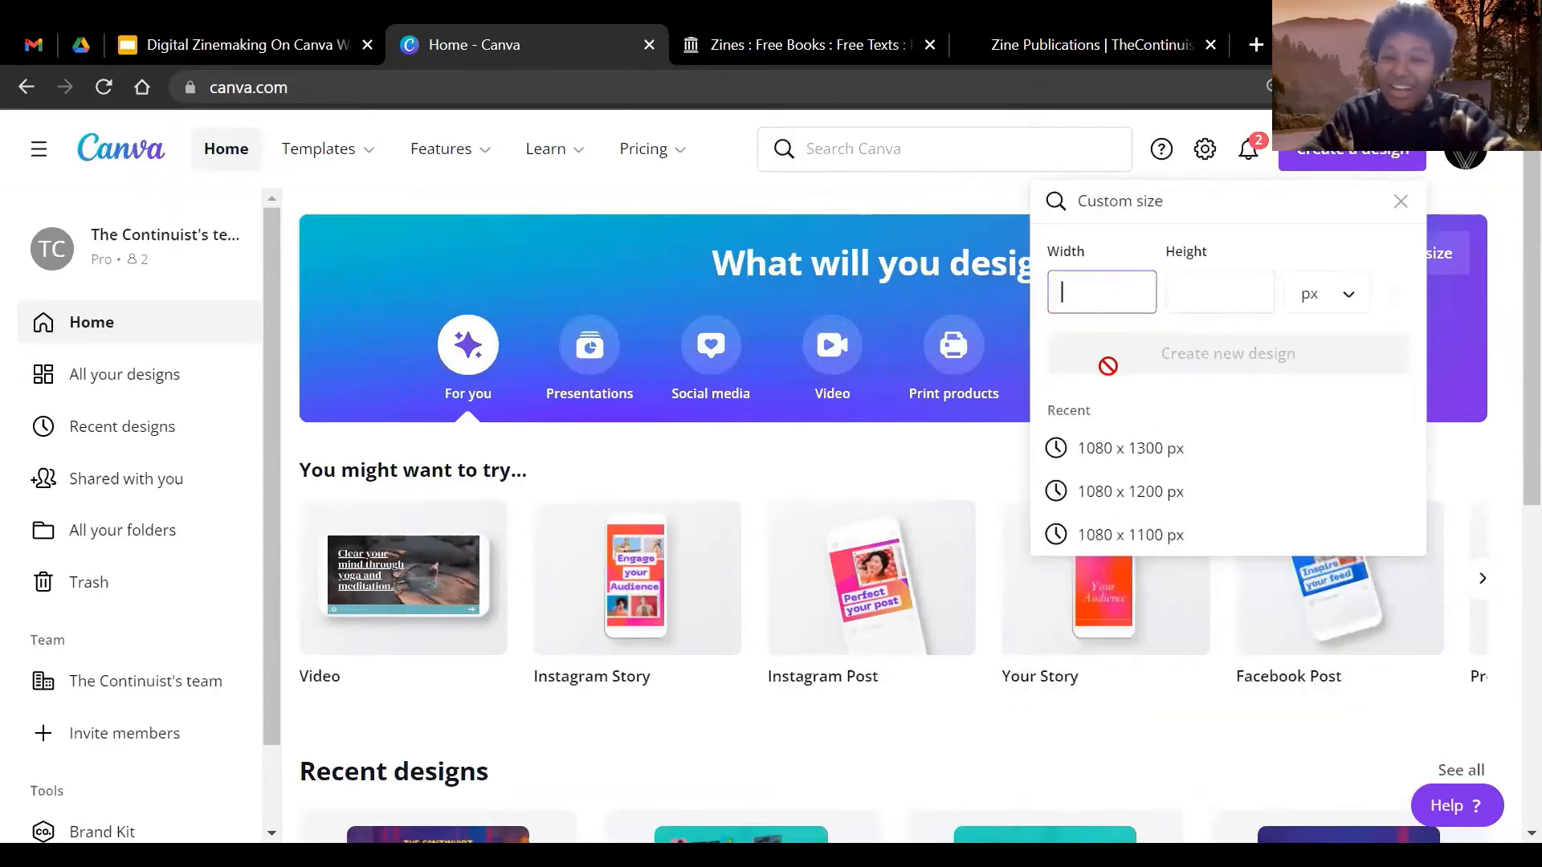
left_click(1330, 311)
left_click(1335, 356)
left_click(1116, 299)
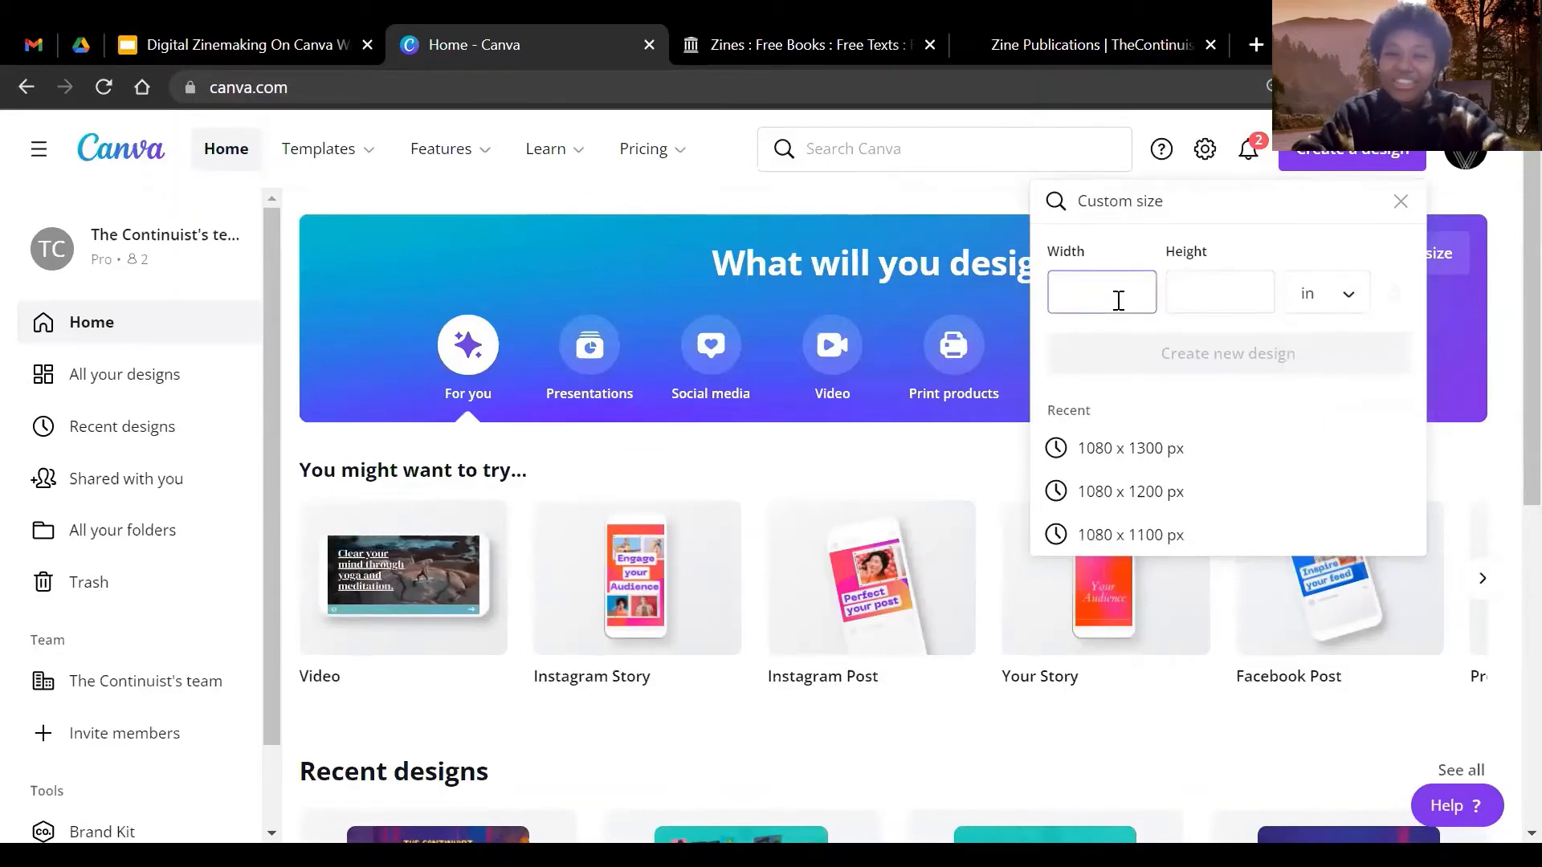
type("5.5")
left_click(1213, 293)
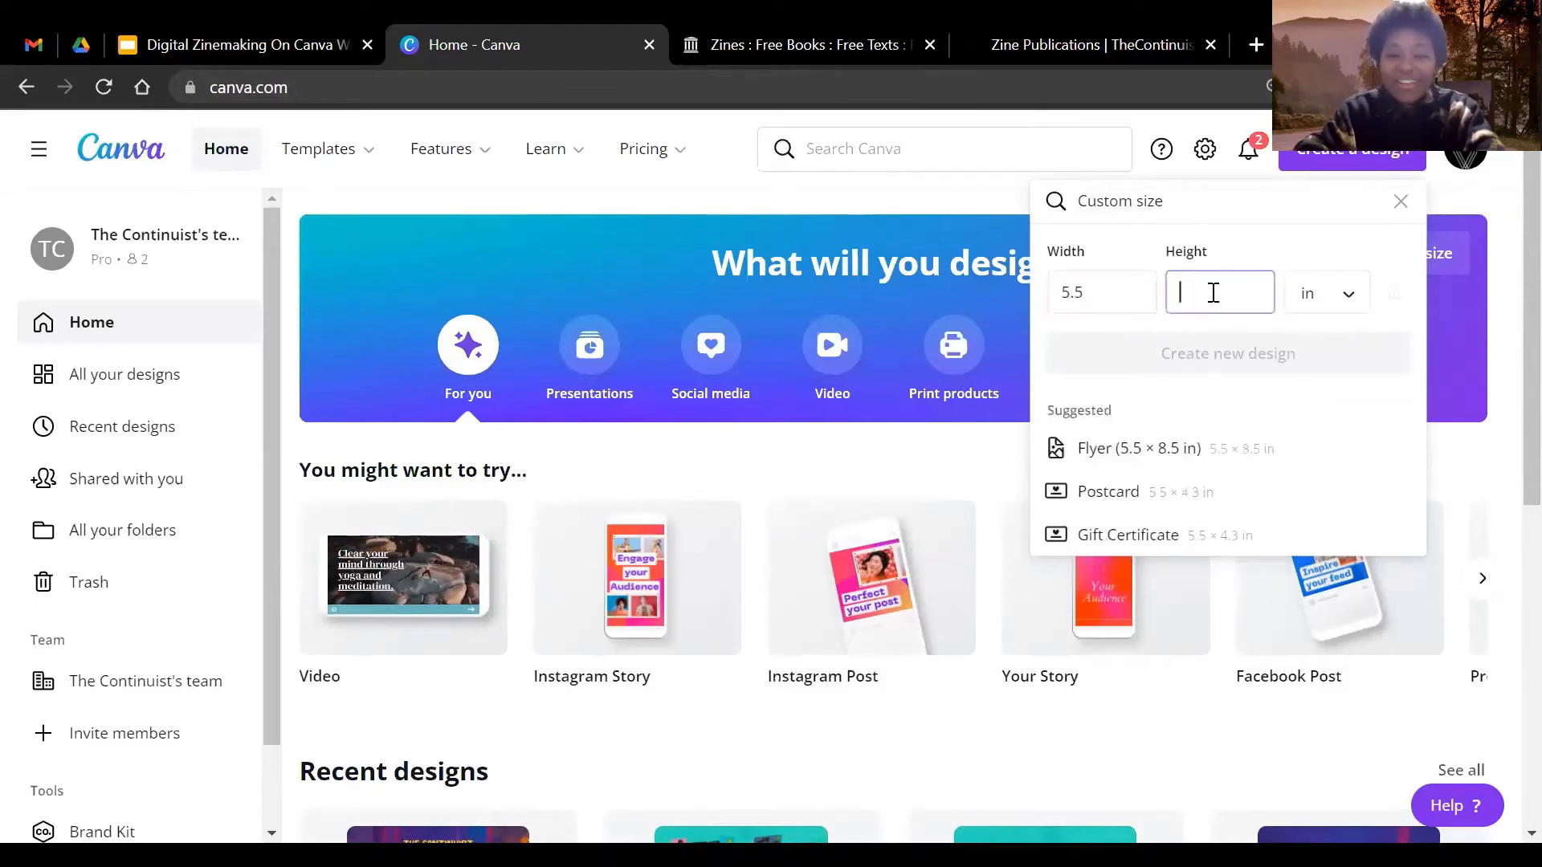
type("8.5")
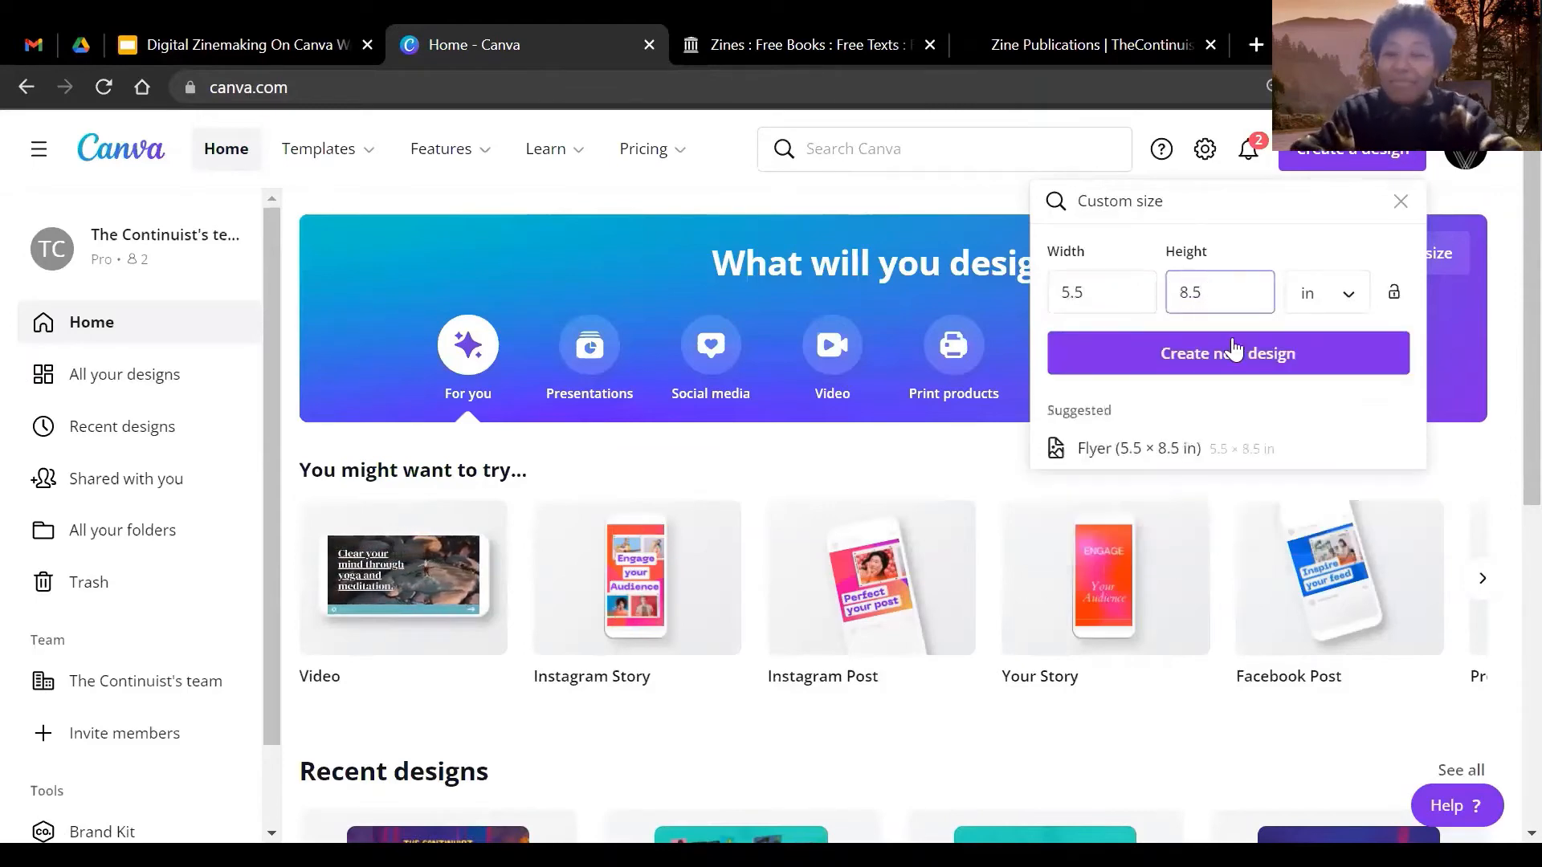
left_click(1261, 363)
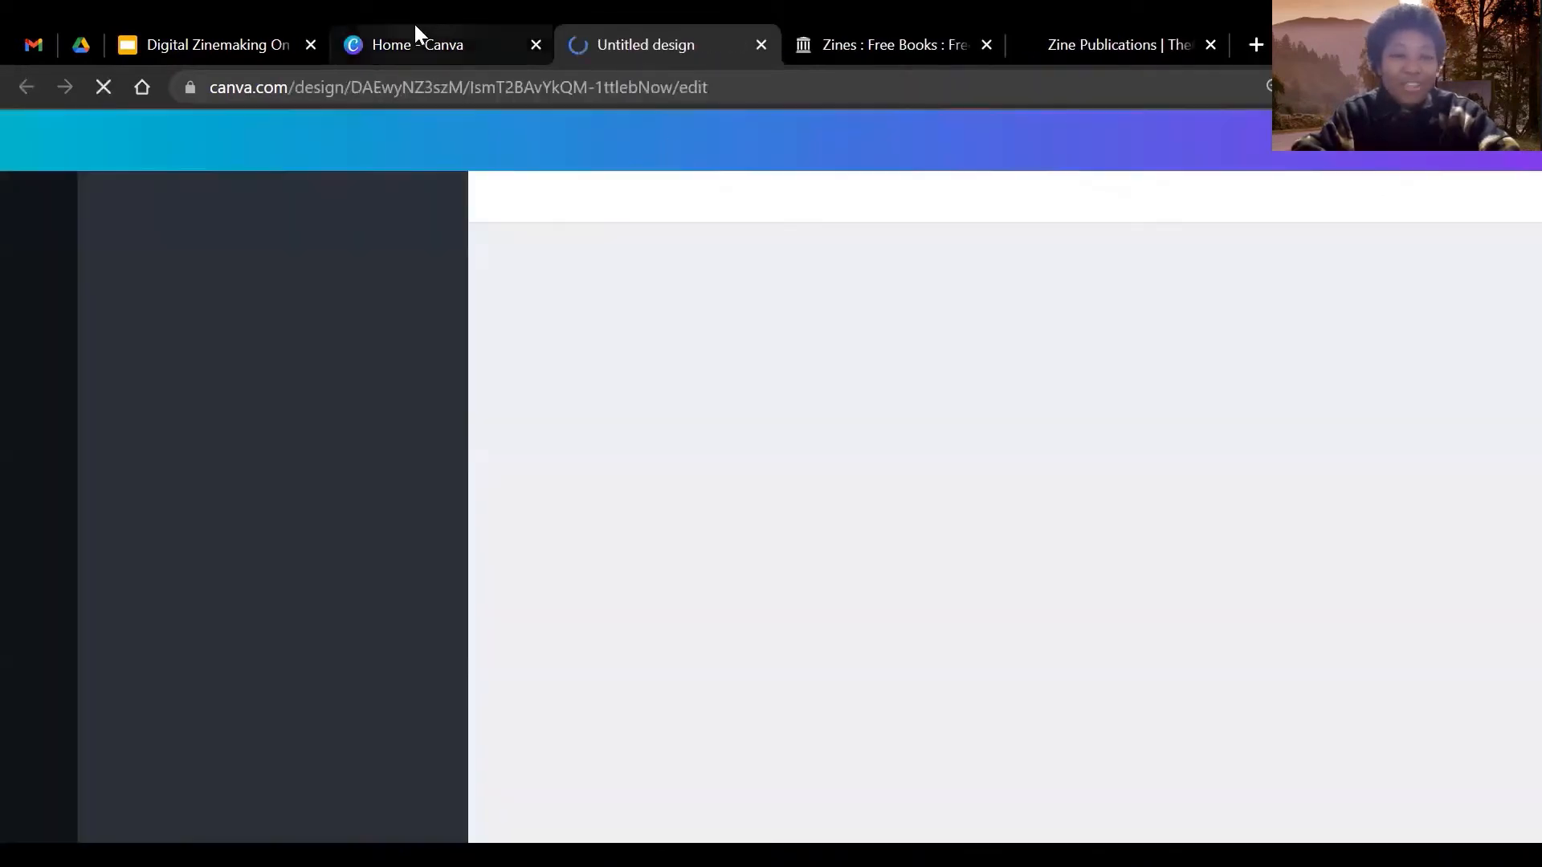
left_click(415, 28)
left_click(598, 32)
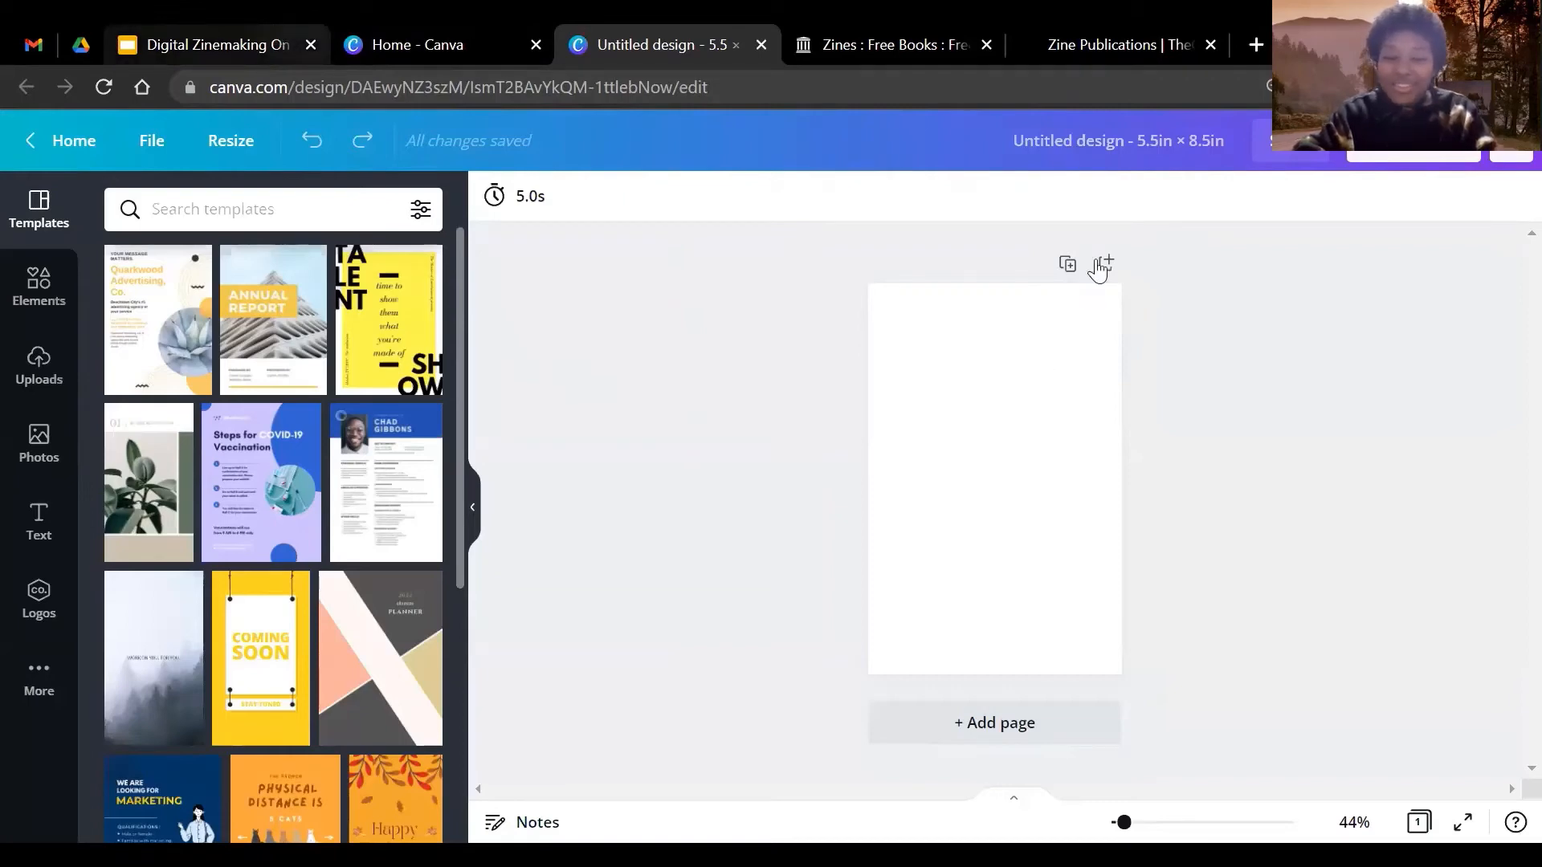
- Add three more blank pages to the design, making four pages in total
left_click(1039, 723)
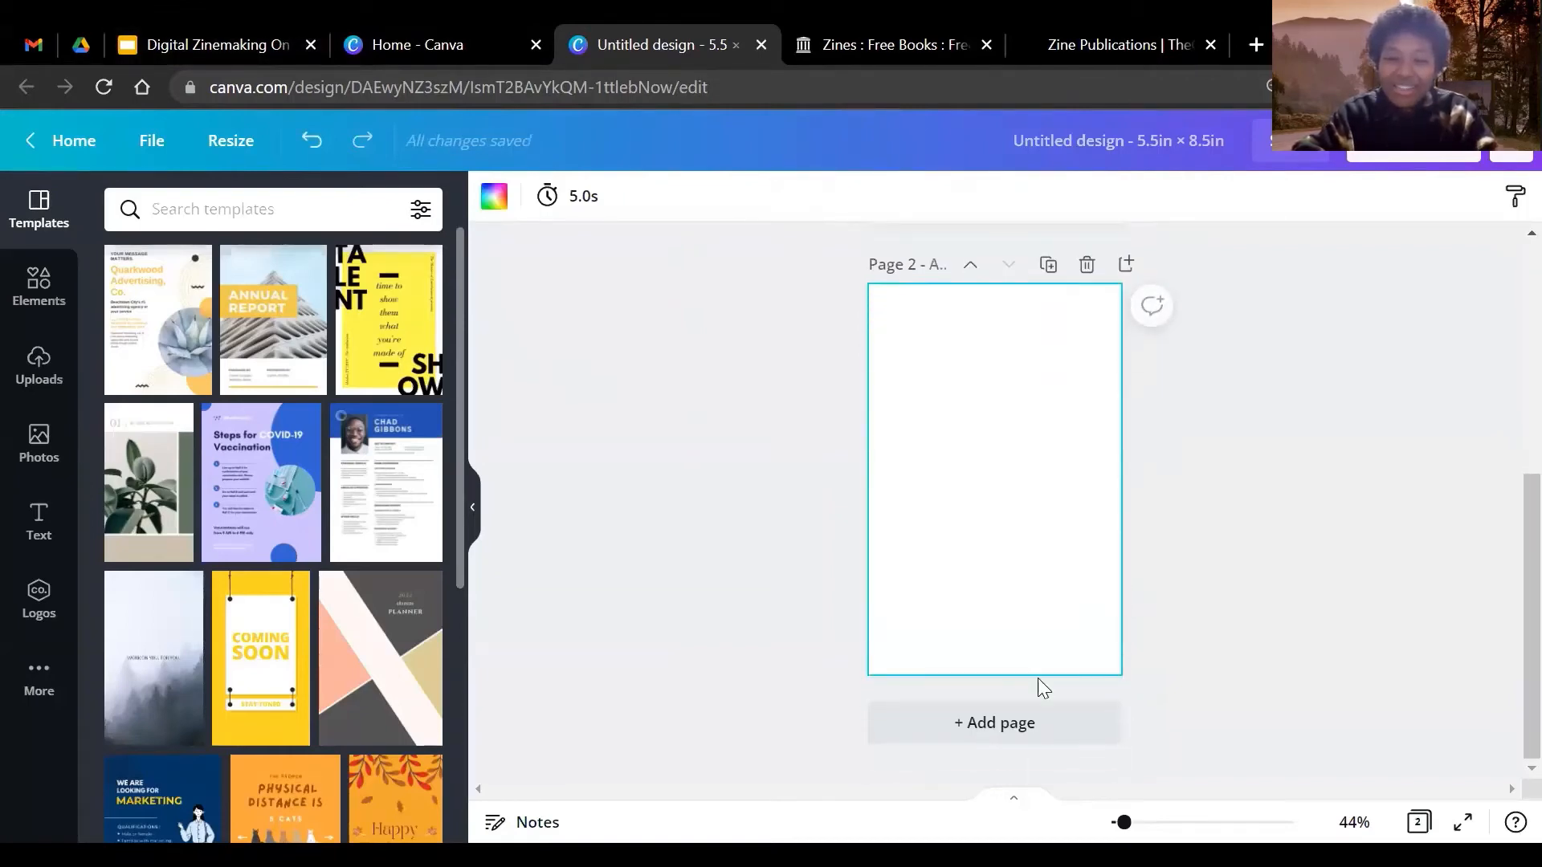
left_click(1043, 727)
left_click(1058, 729)
scroll(1015, 451, "up", 15)
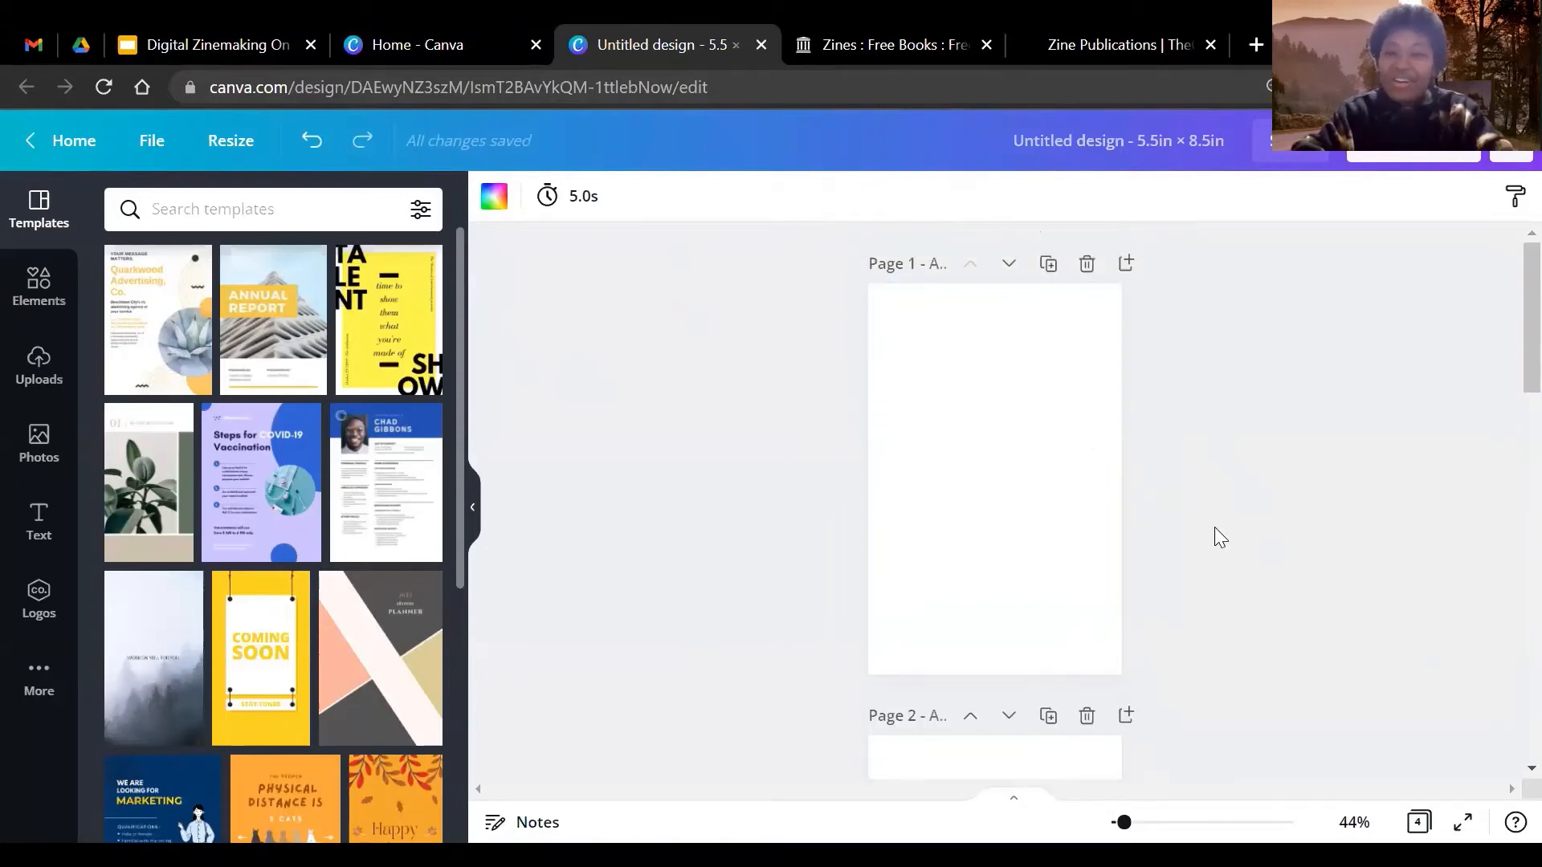
- Look through the blank pages from the front cover to the back cover to review the zine's page order
scroll(1046, 551, "down", 5)
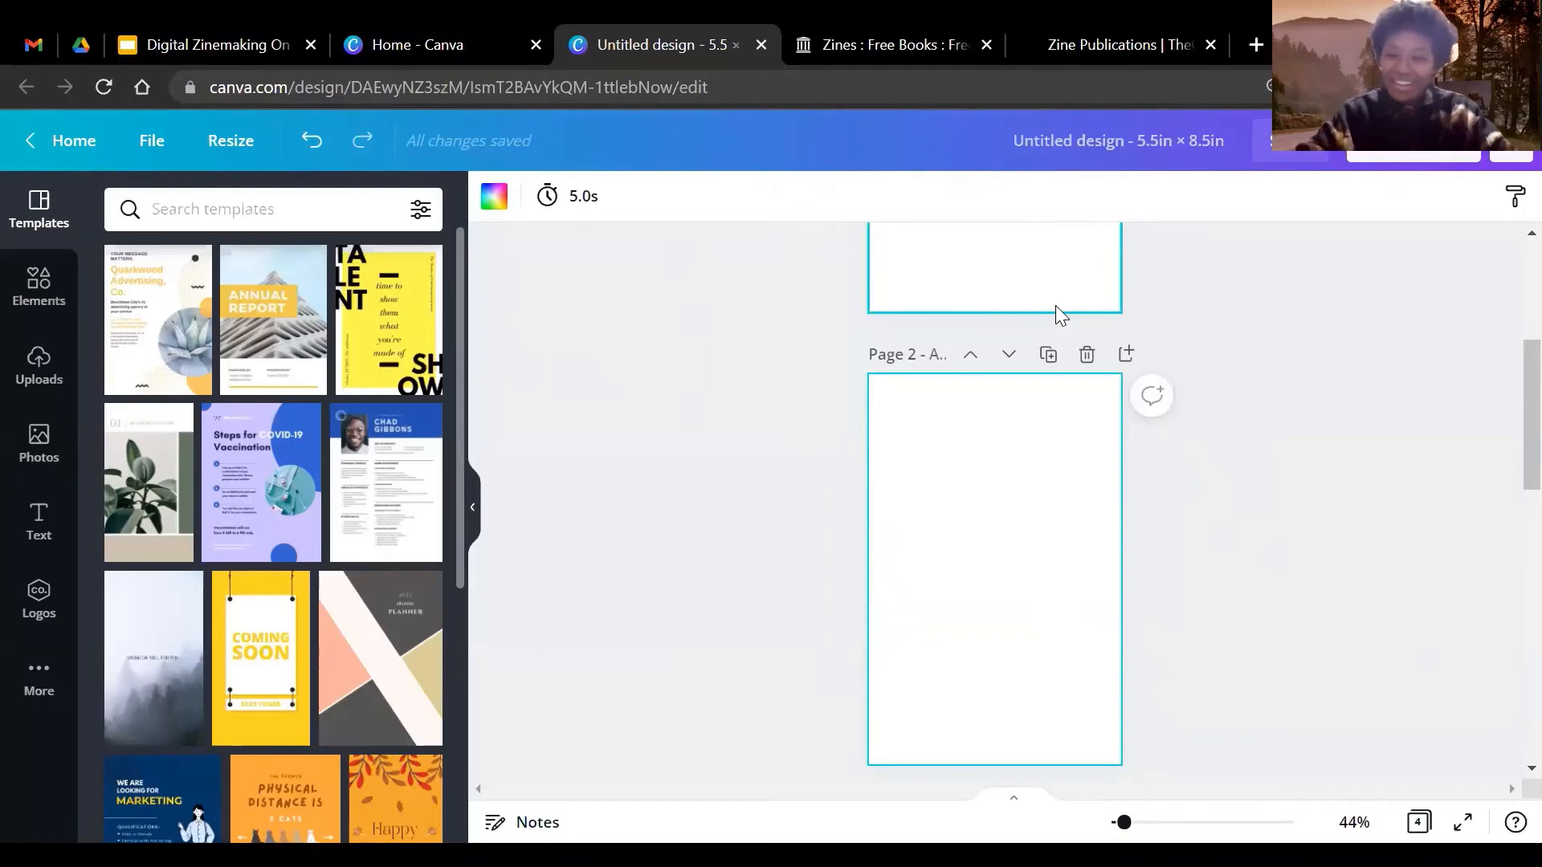
scroll(1157, 530, "up", 5)
scroll(1136, 516, "down", 2)
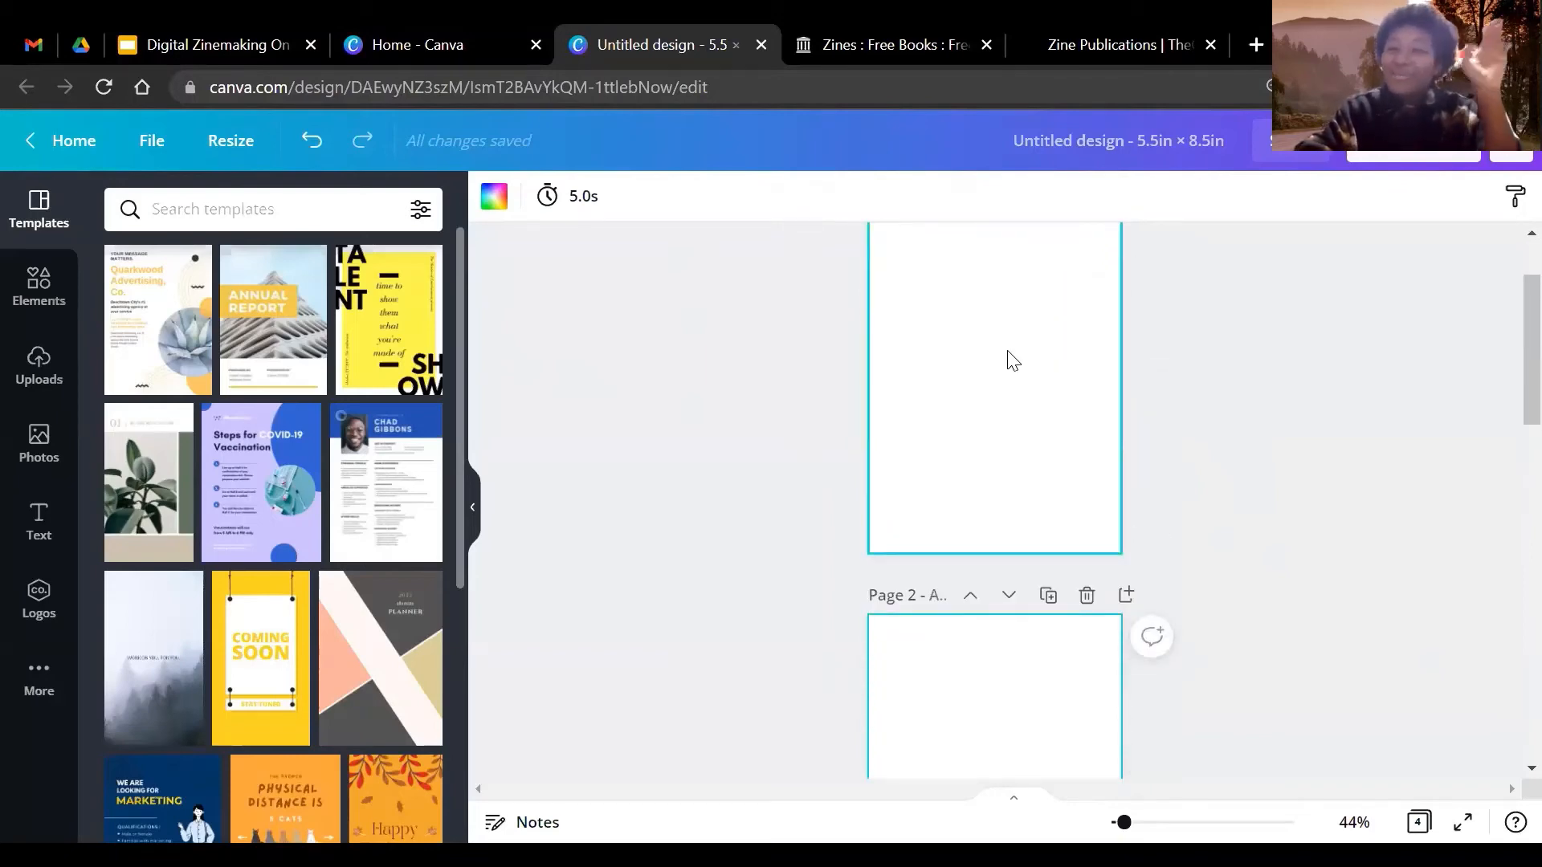
scroll(1076, 426, "down", 3)
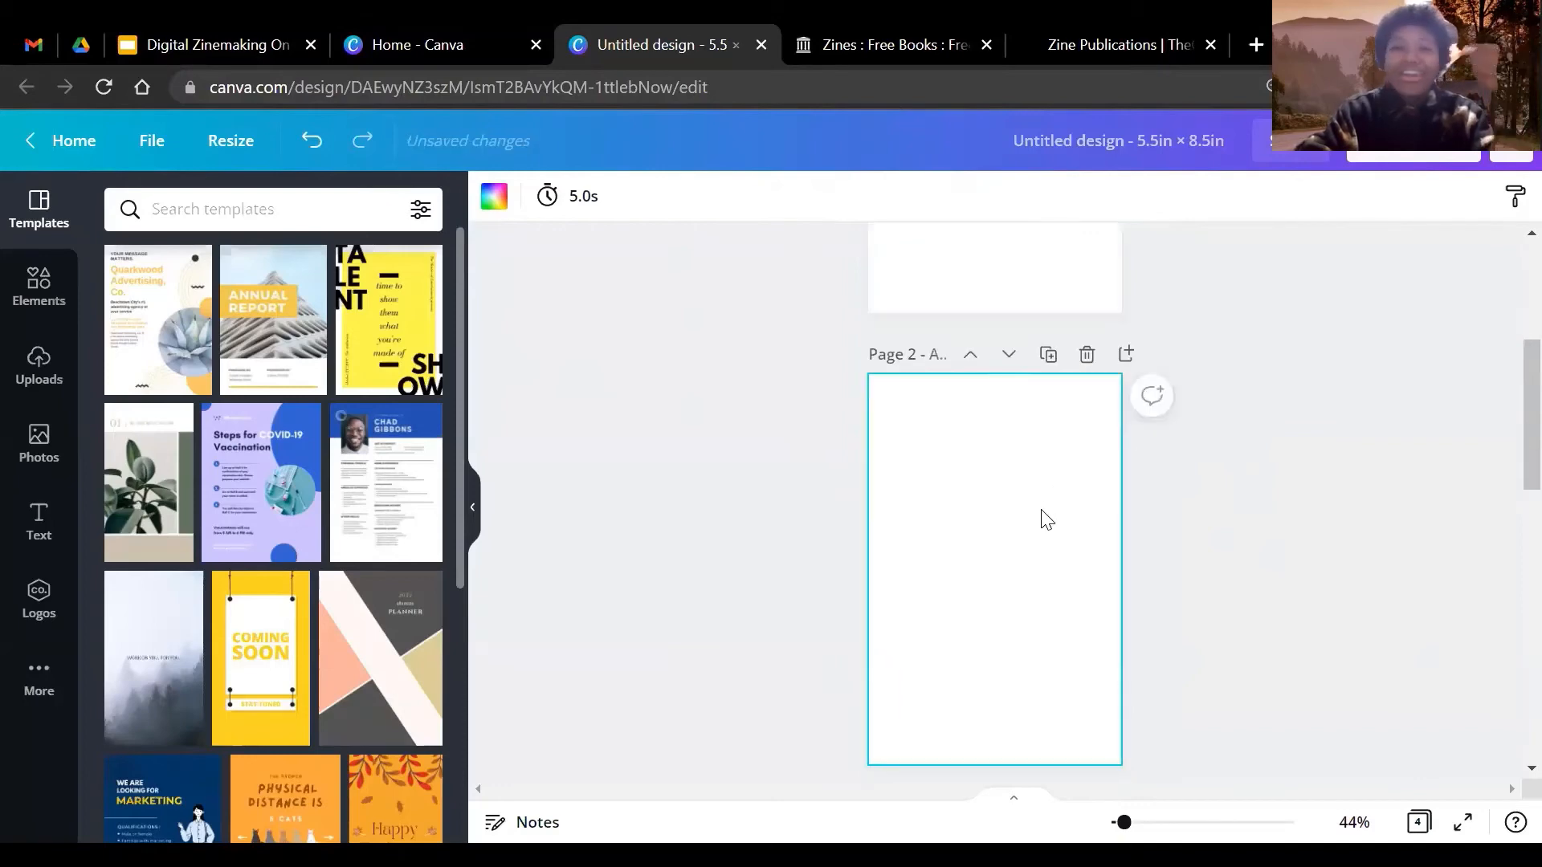
scroll(1020, 458, "up", 4)
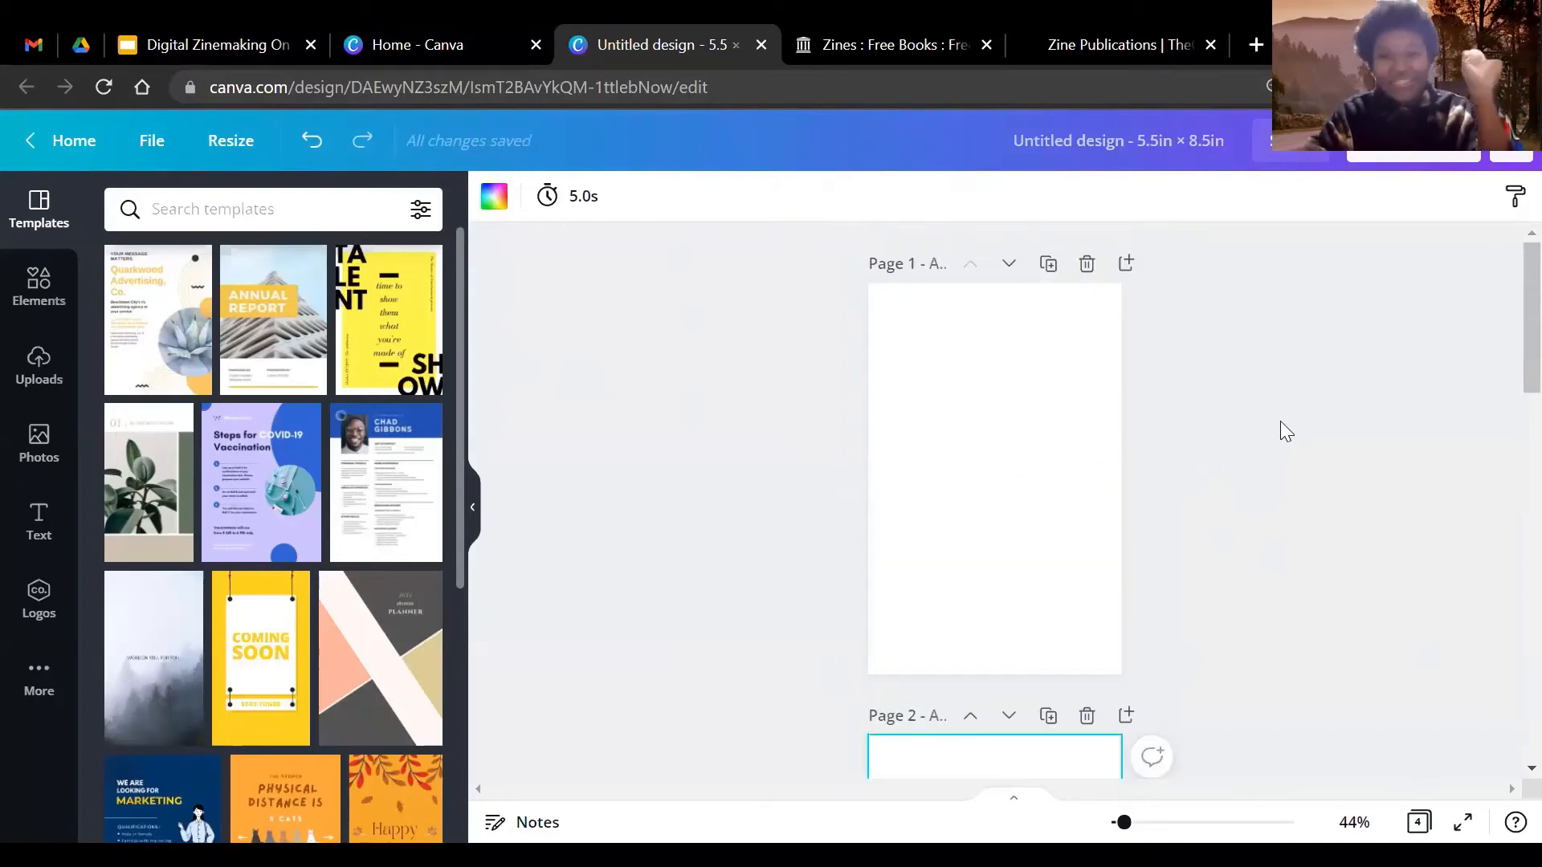
scroll(1070, 345, "down", 2)
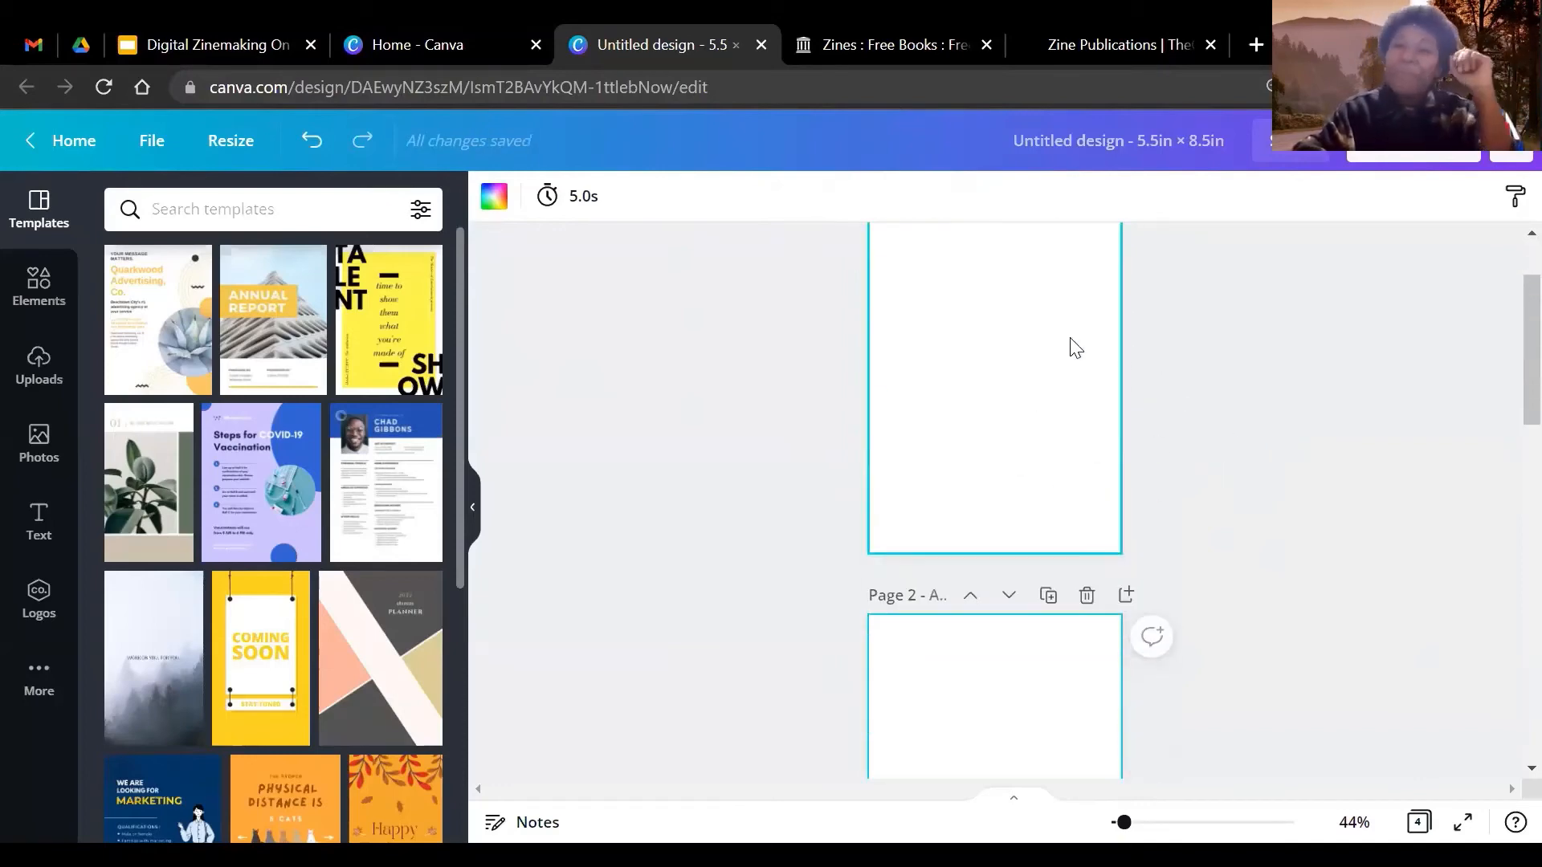
scroll(1048, 426, "down", 5)
scroll(895, 523, "down", 5)
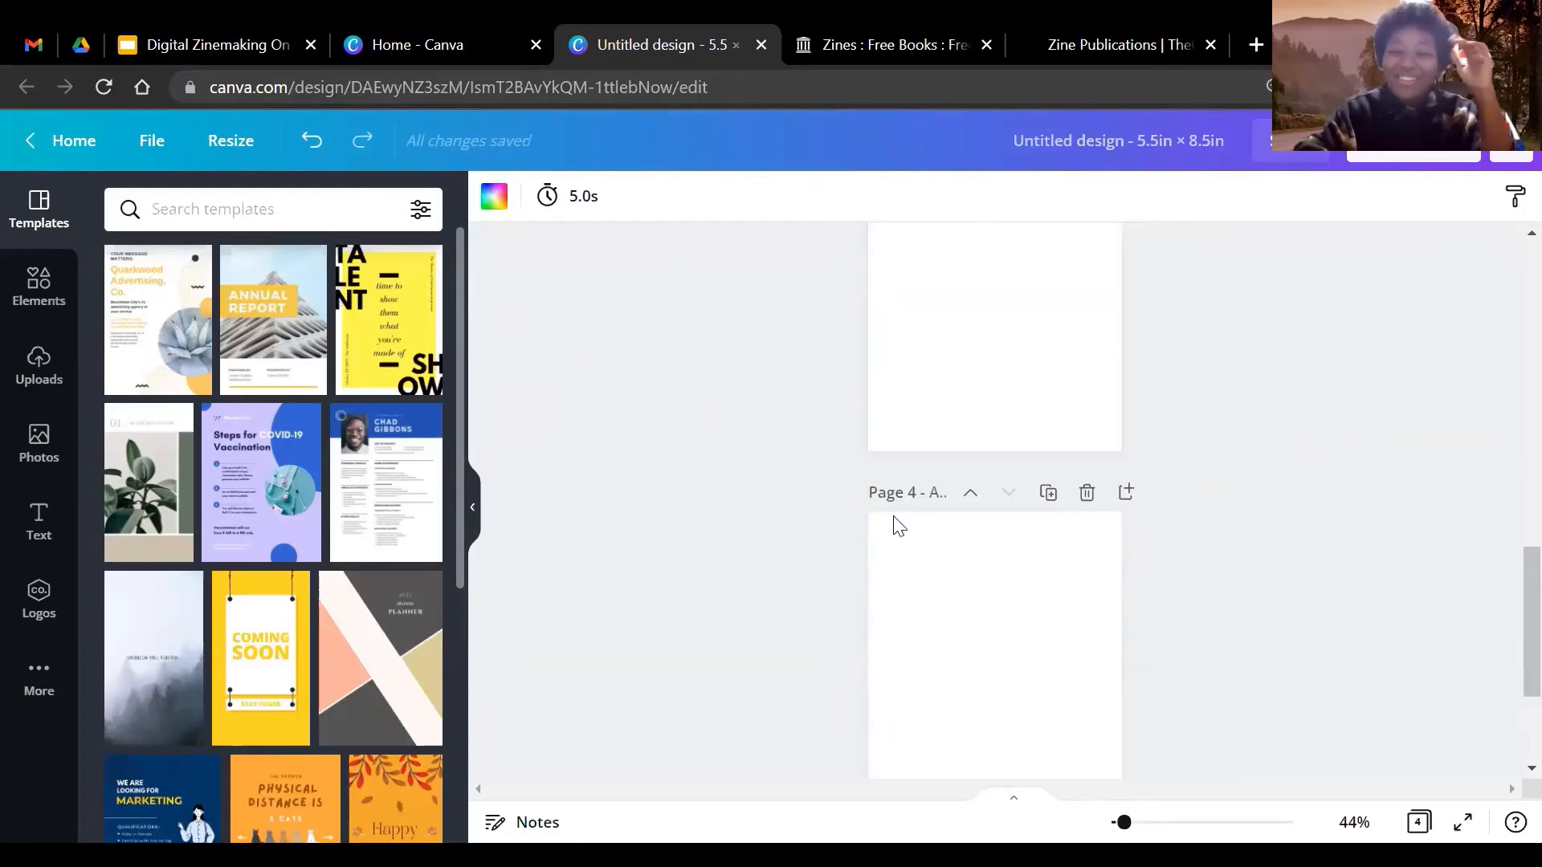
scroll(981, 489, "down", 3)
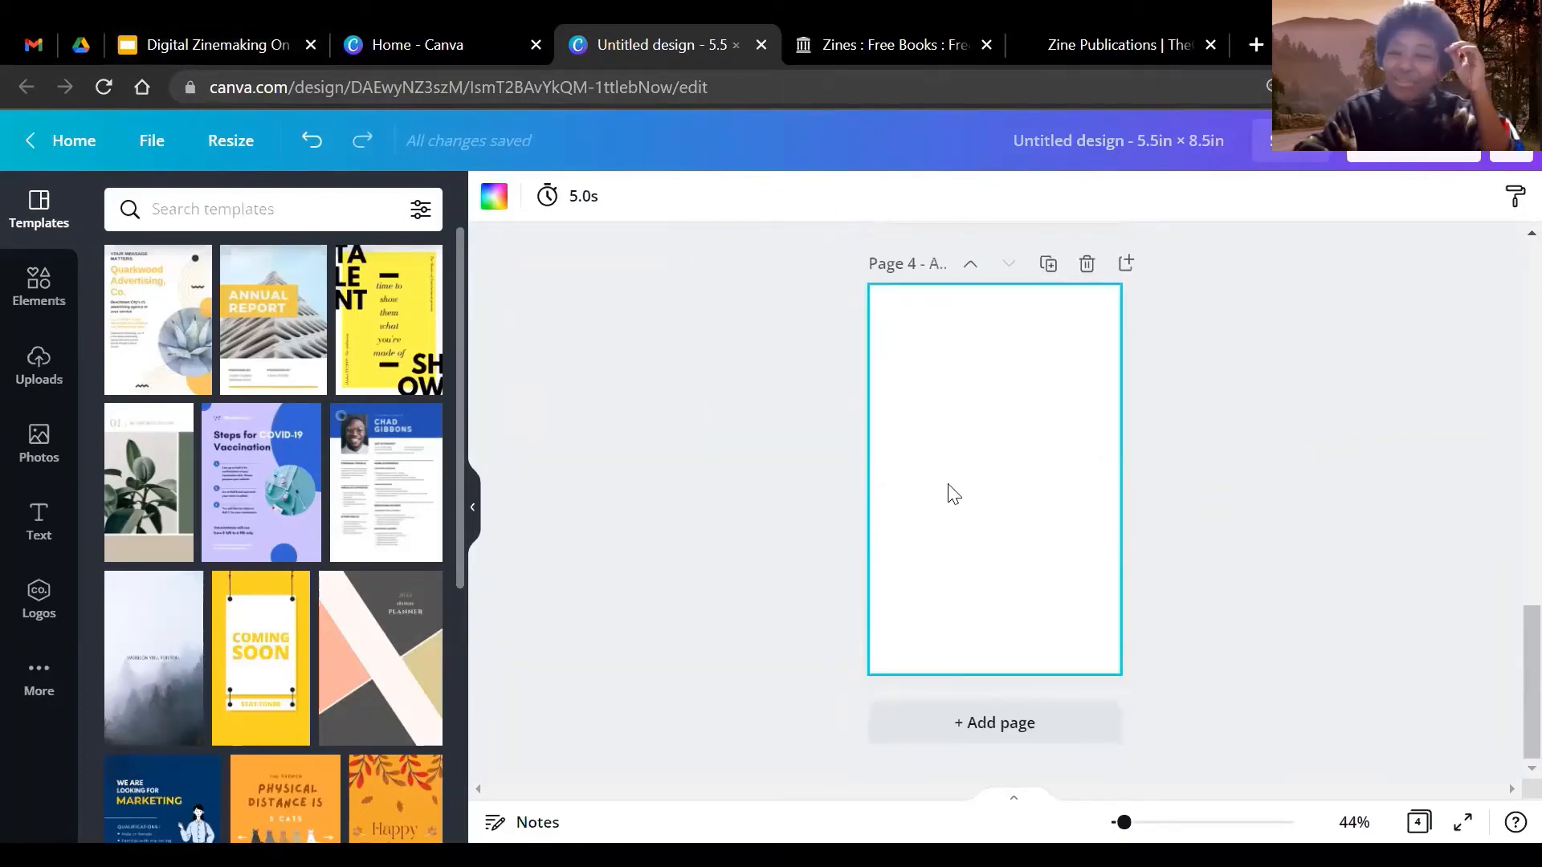
scroll(915, 491, "up", 10)
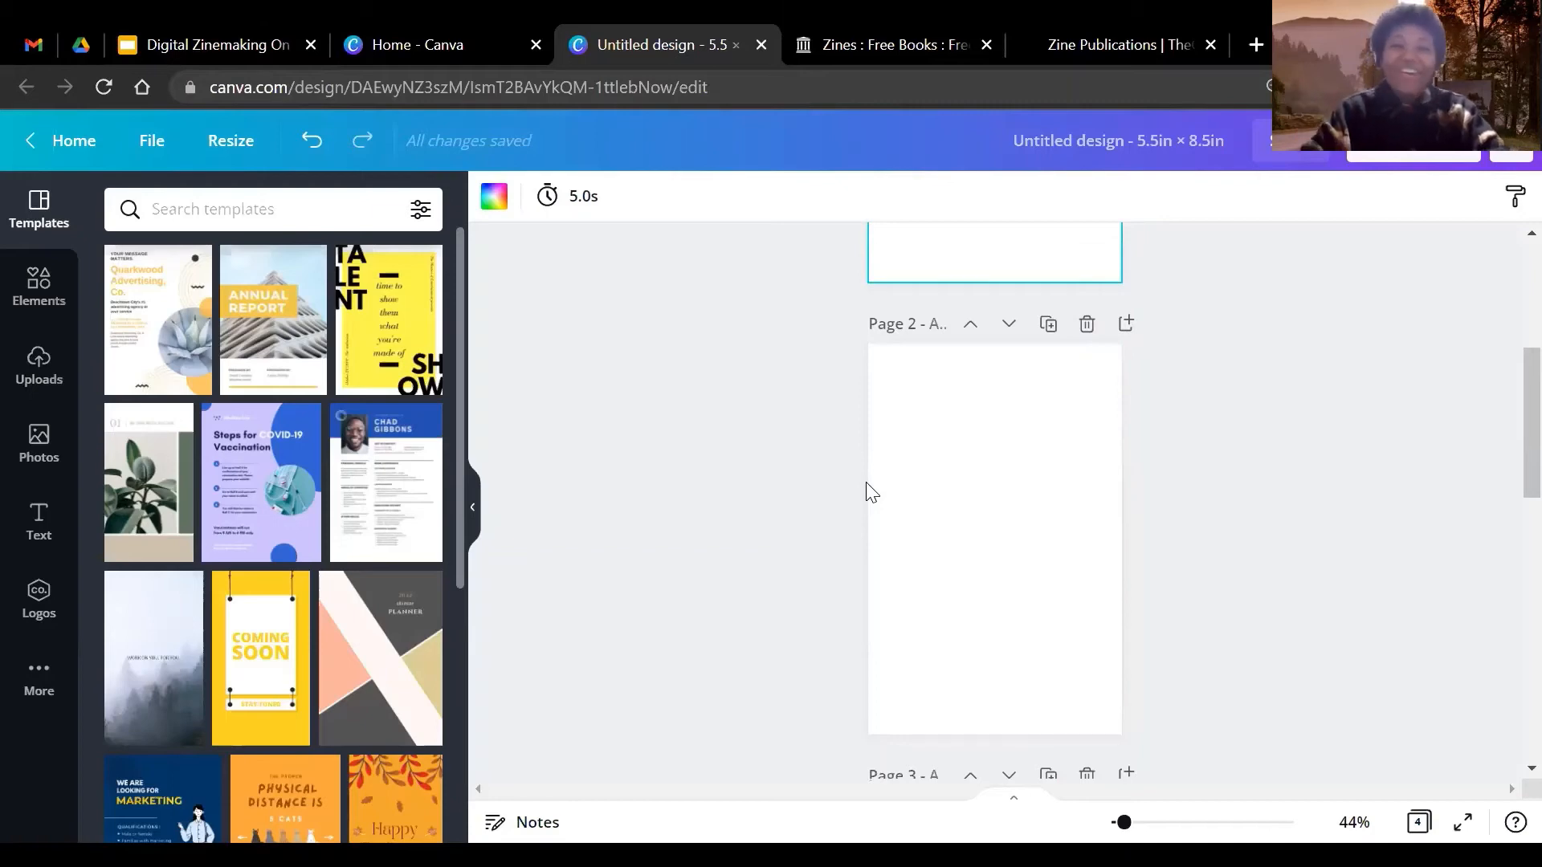
scroll(808, 443, "up", 5)
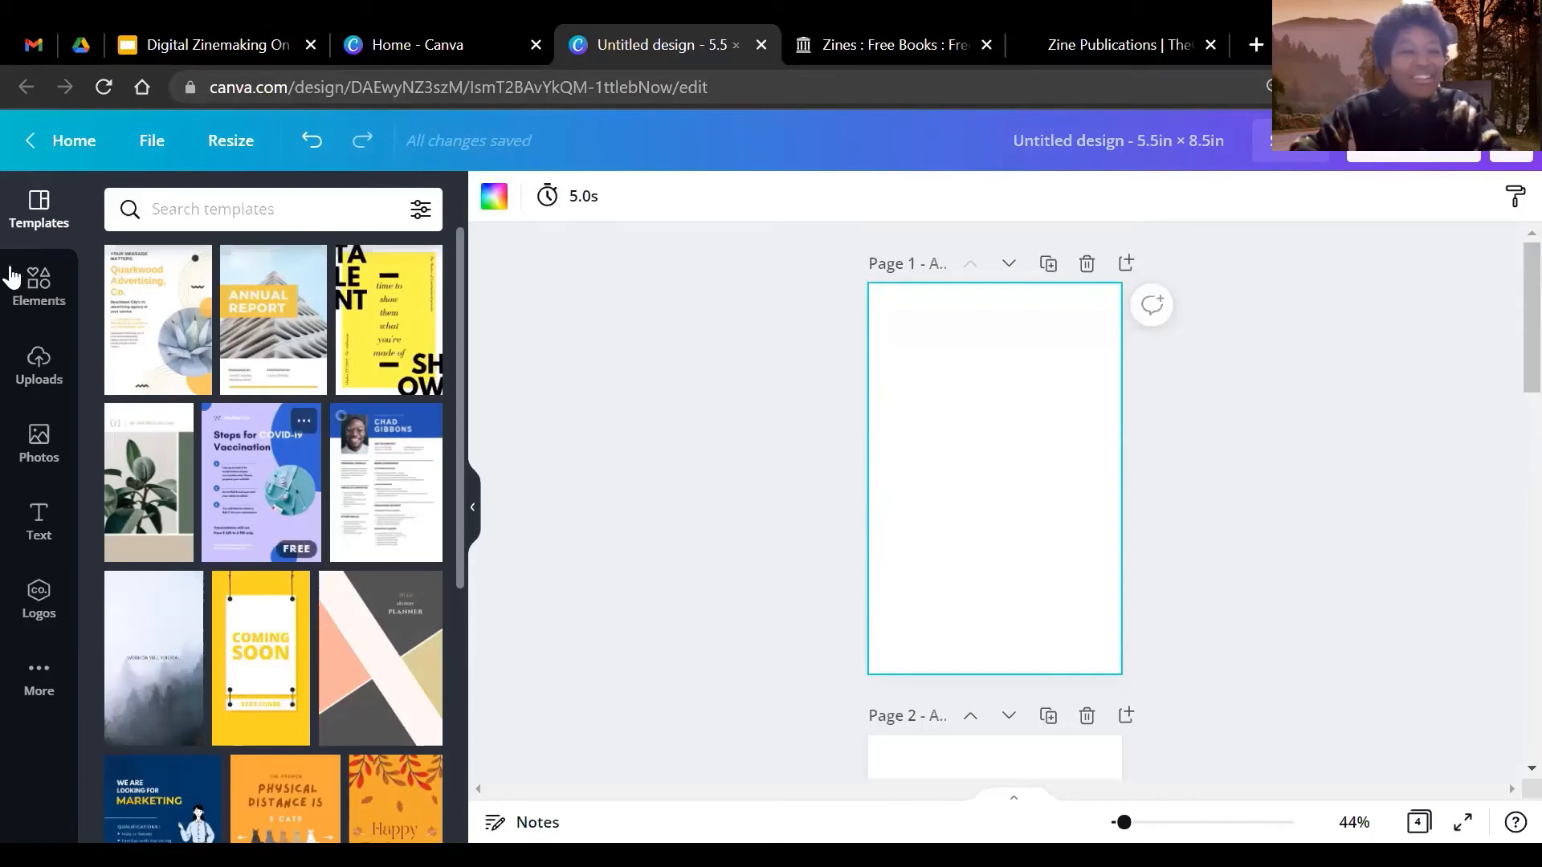
- Check the available elements and the download options for the four-page design
left_click(58, 293)
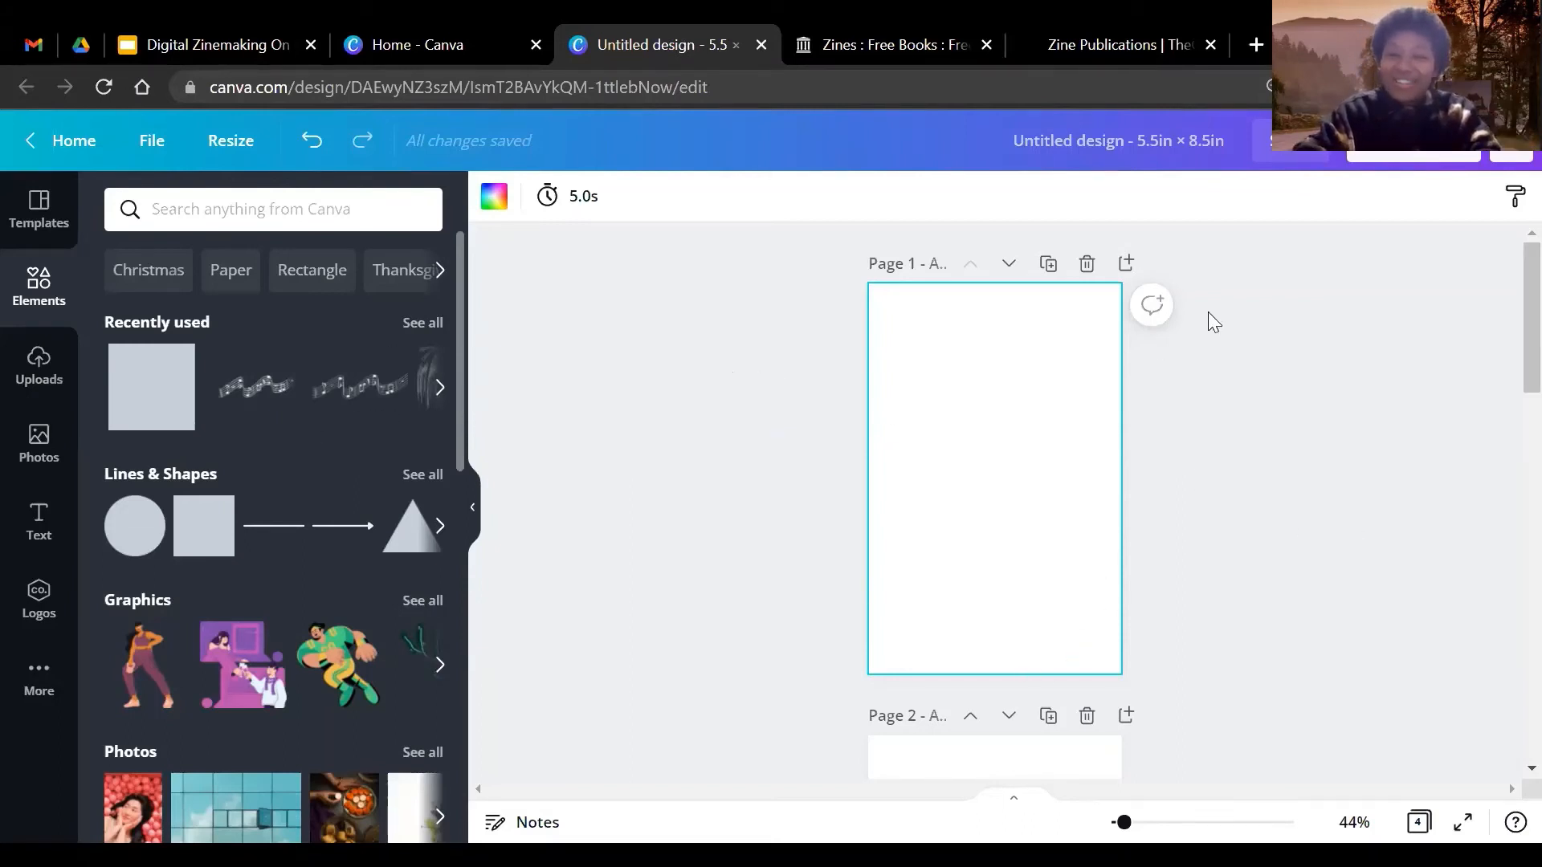
scroll(1053, 516, "down", 15)
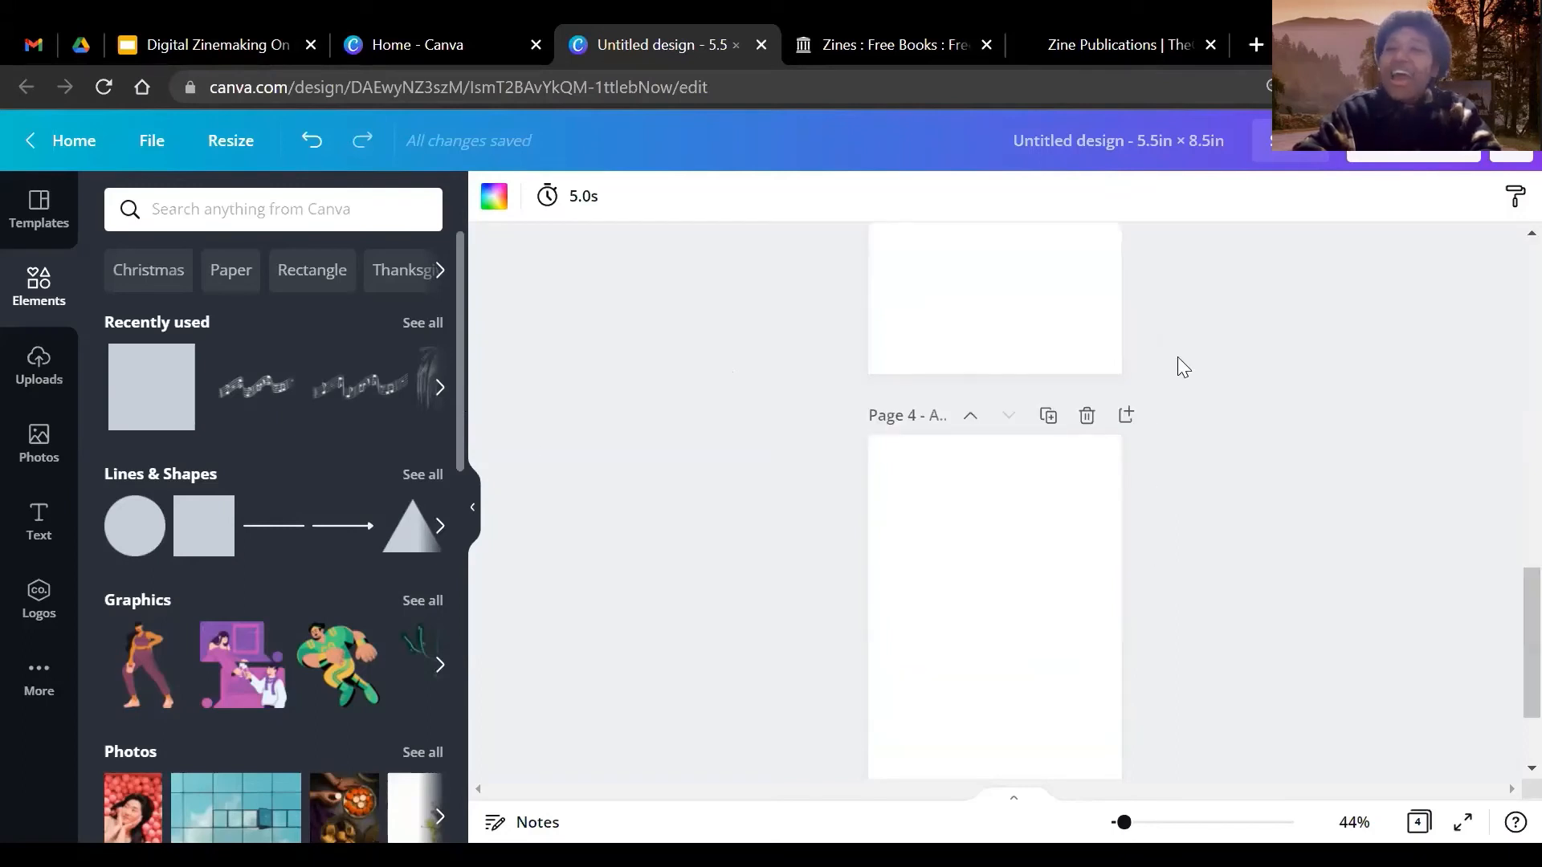
scroll(1146, 329, "up", 15)
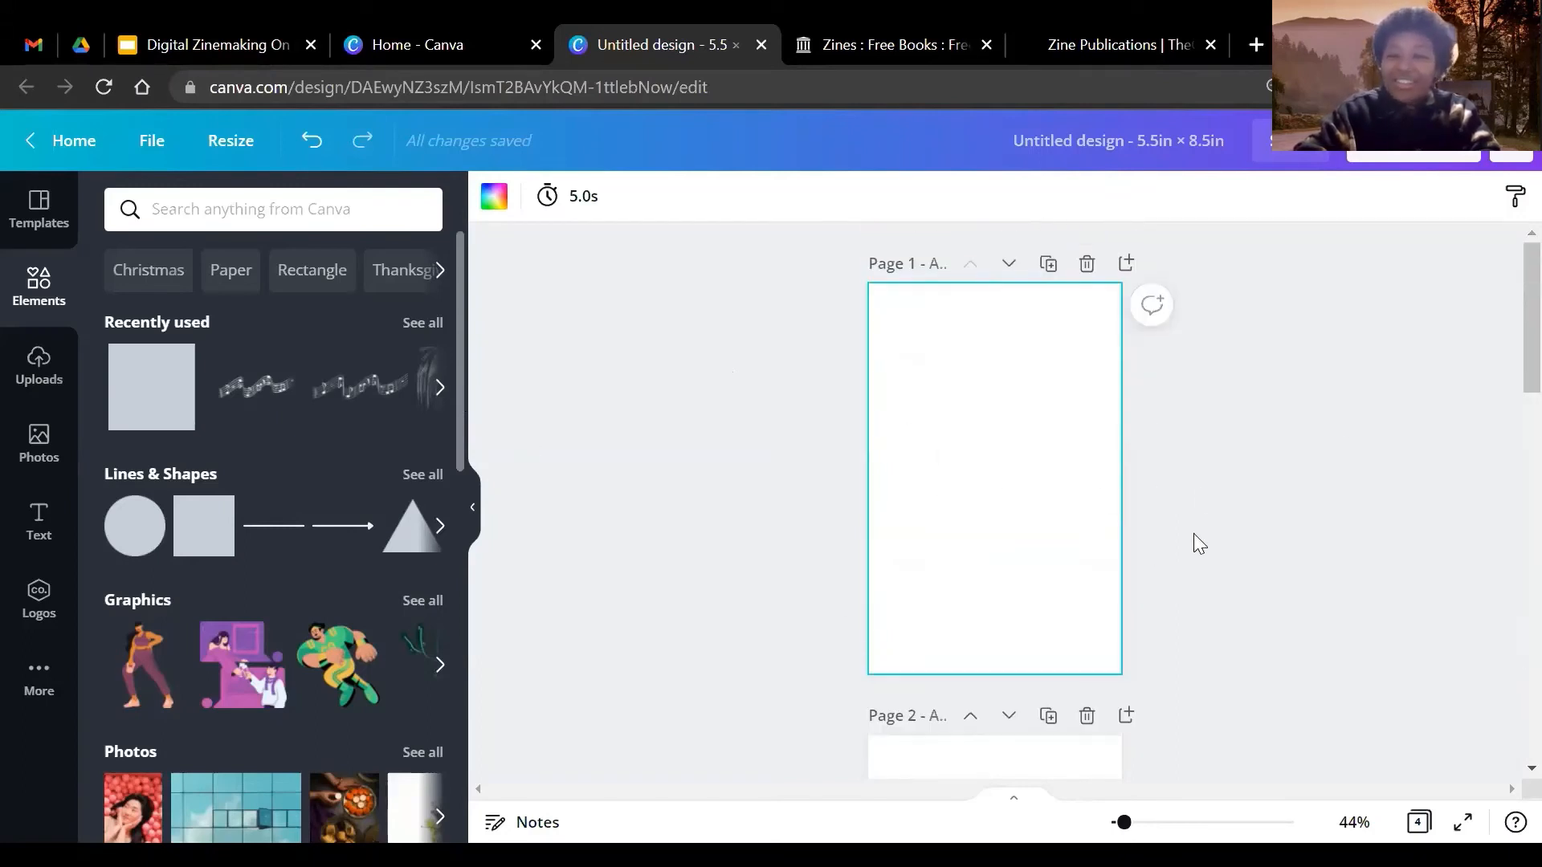
left_click(1402, 153)
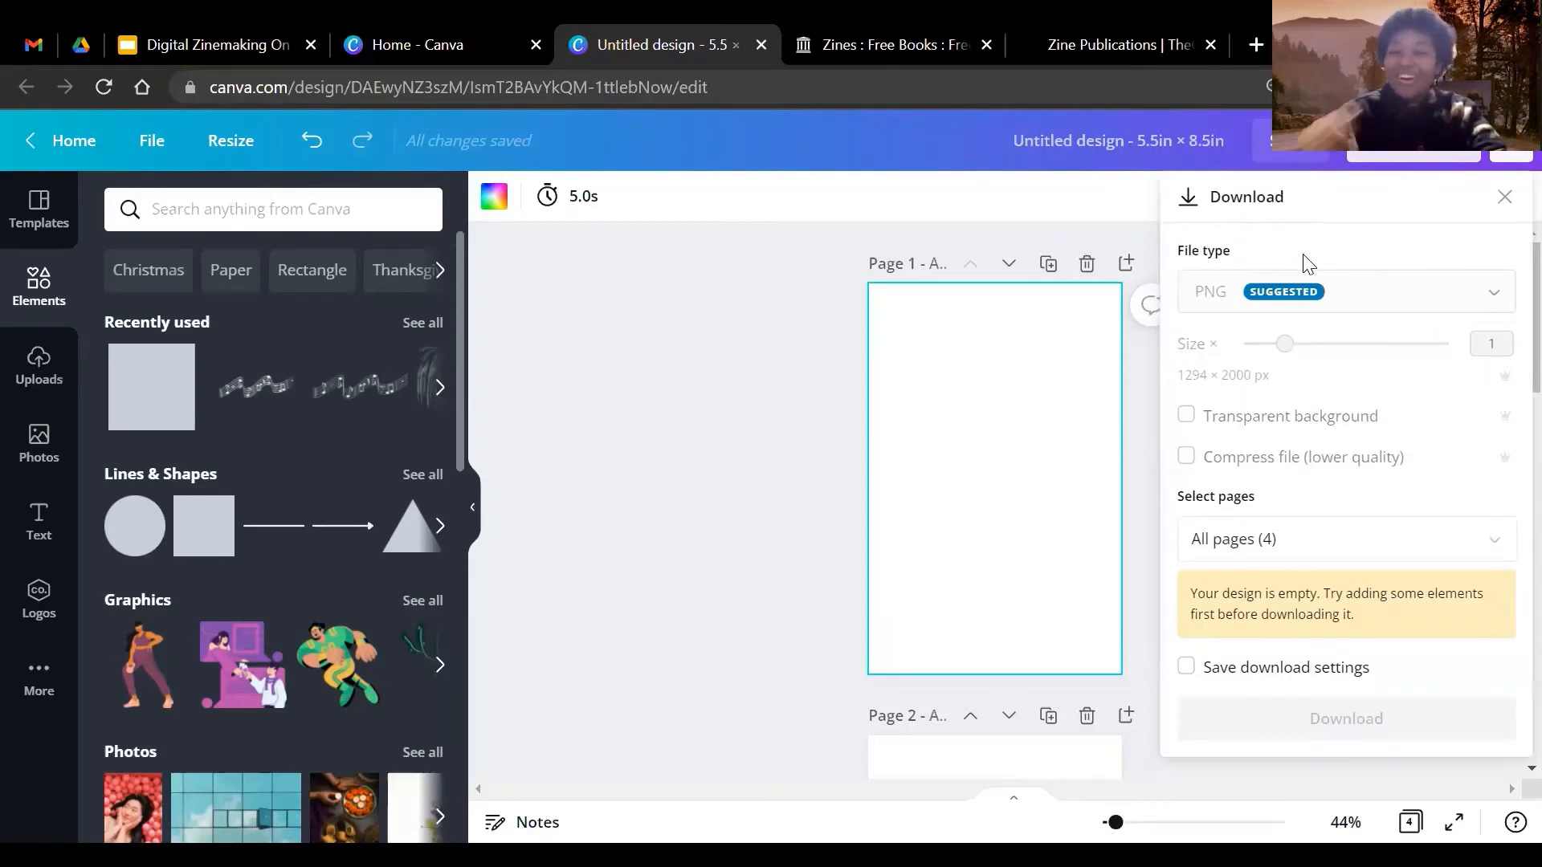
left_click(886, 482)
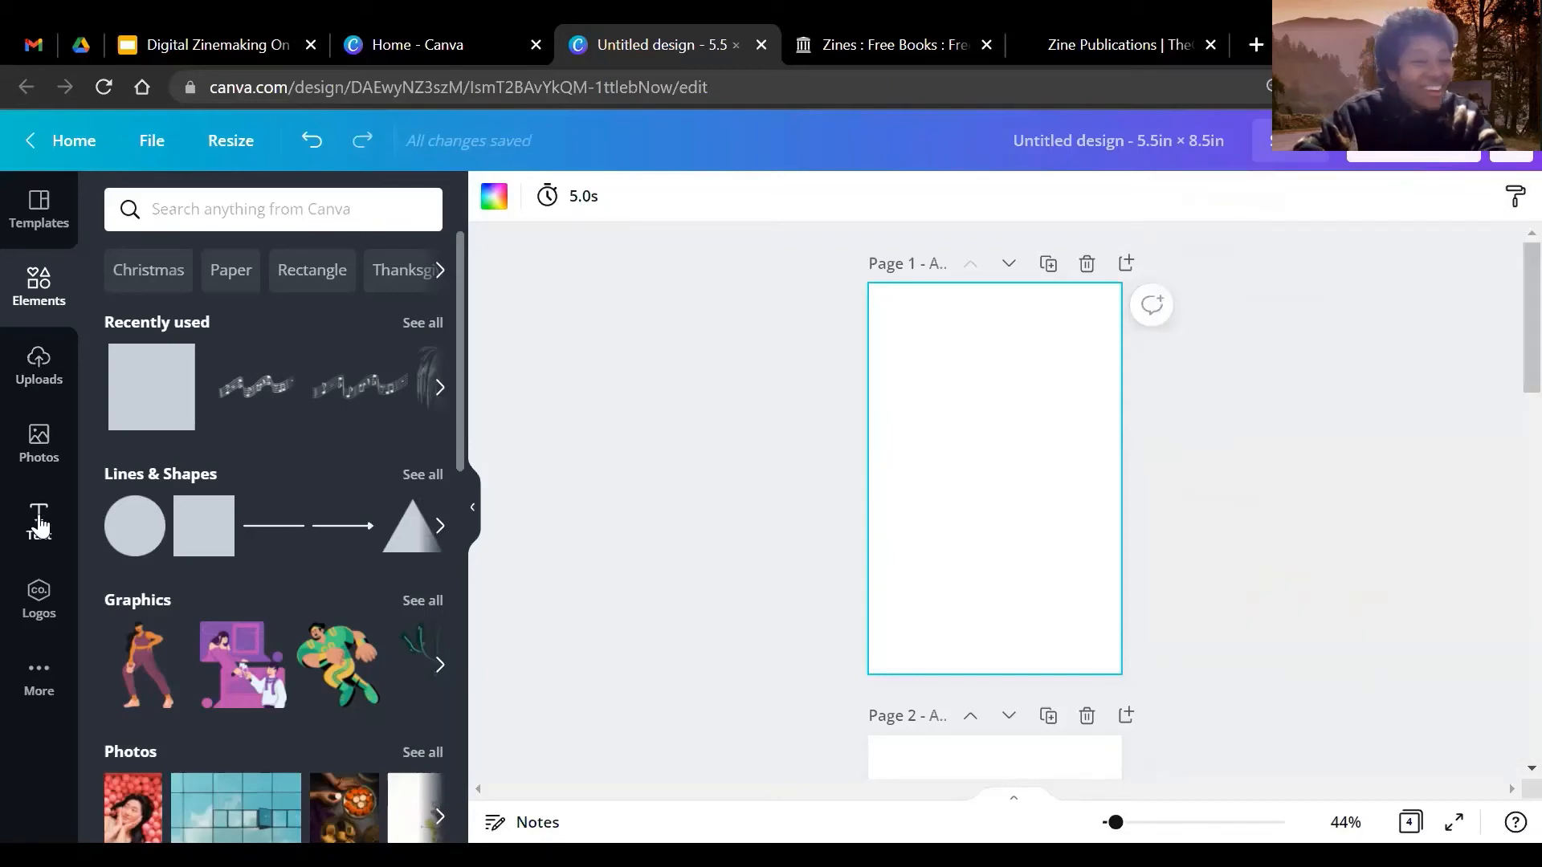
- Search the photos for "cowboy" and fill page 1 with the sunset photo of a rider facing forward
left_click(39, 437)
left_click(334, 224)
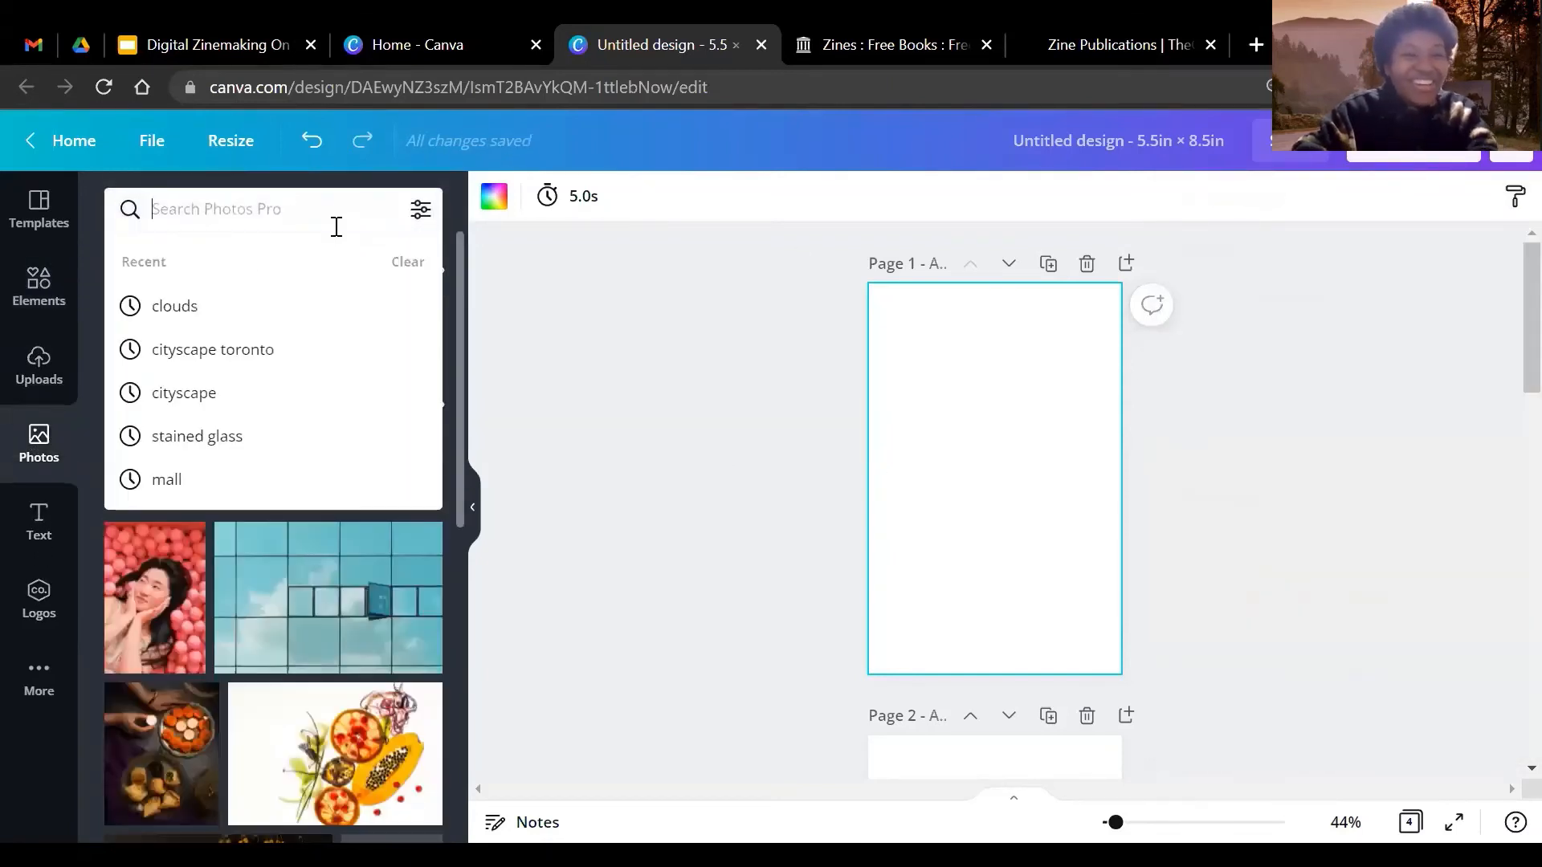
type("cowoby")
key("BackSpace")
key("BackSpace")
key("BackSpace")
type("boy")
key("Return")
left_click_drag(262, 335, 879, 612)
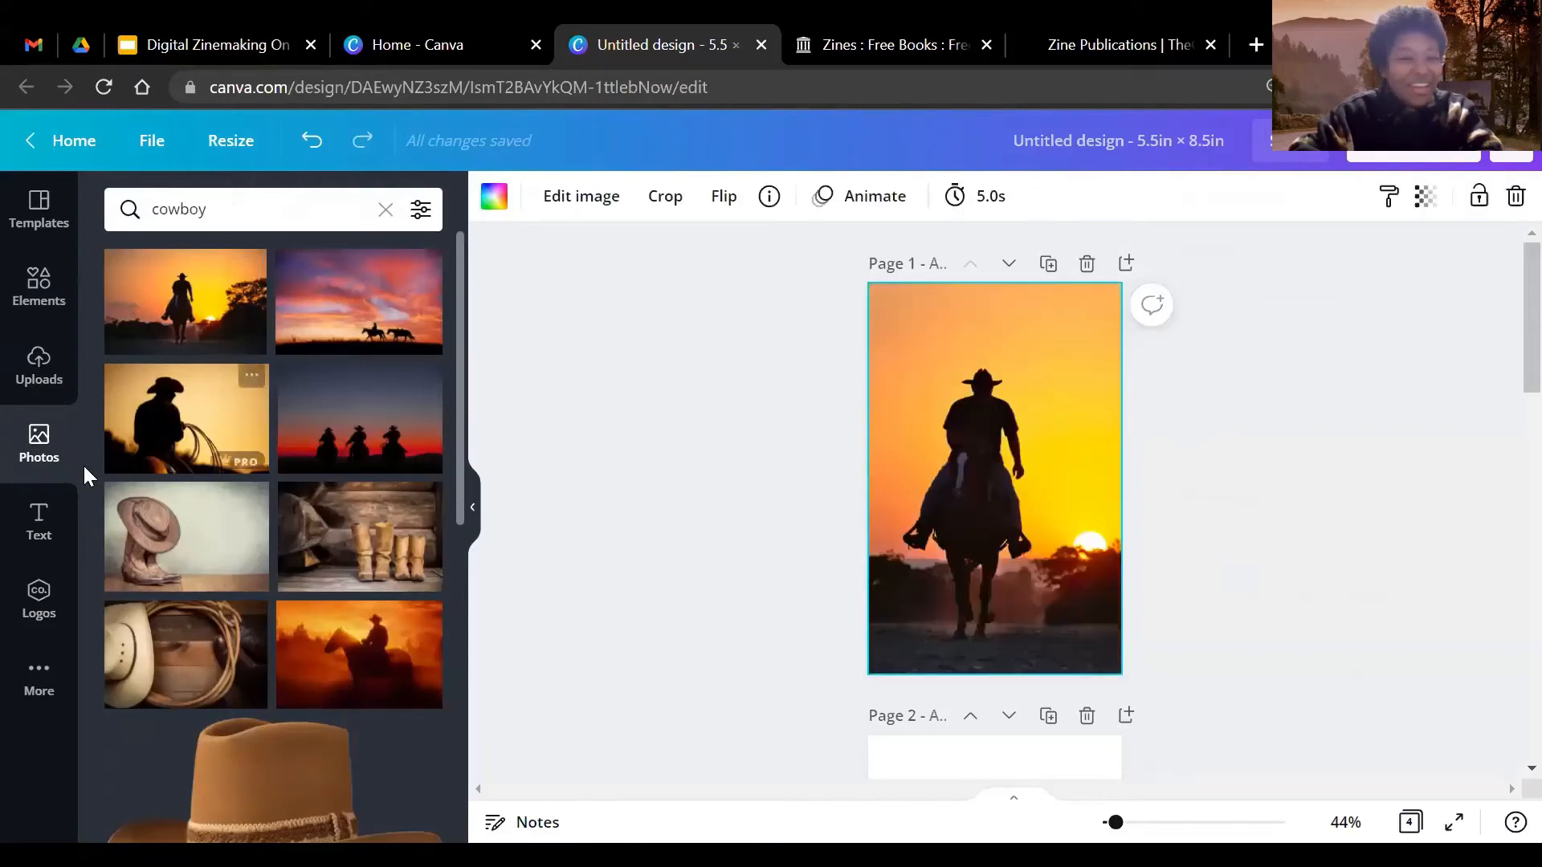
- Shift the photo slightly within its crop on page 1 so the rider sits in the middle of the cover
double_click(985, 554)
left_click_drag(996, 554, 1013, 554)
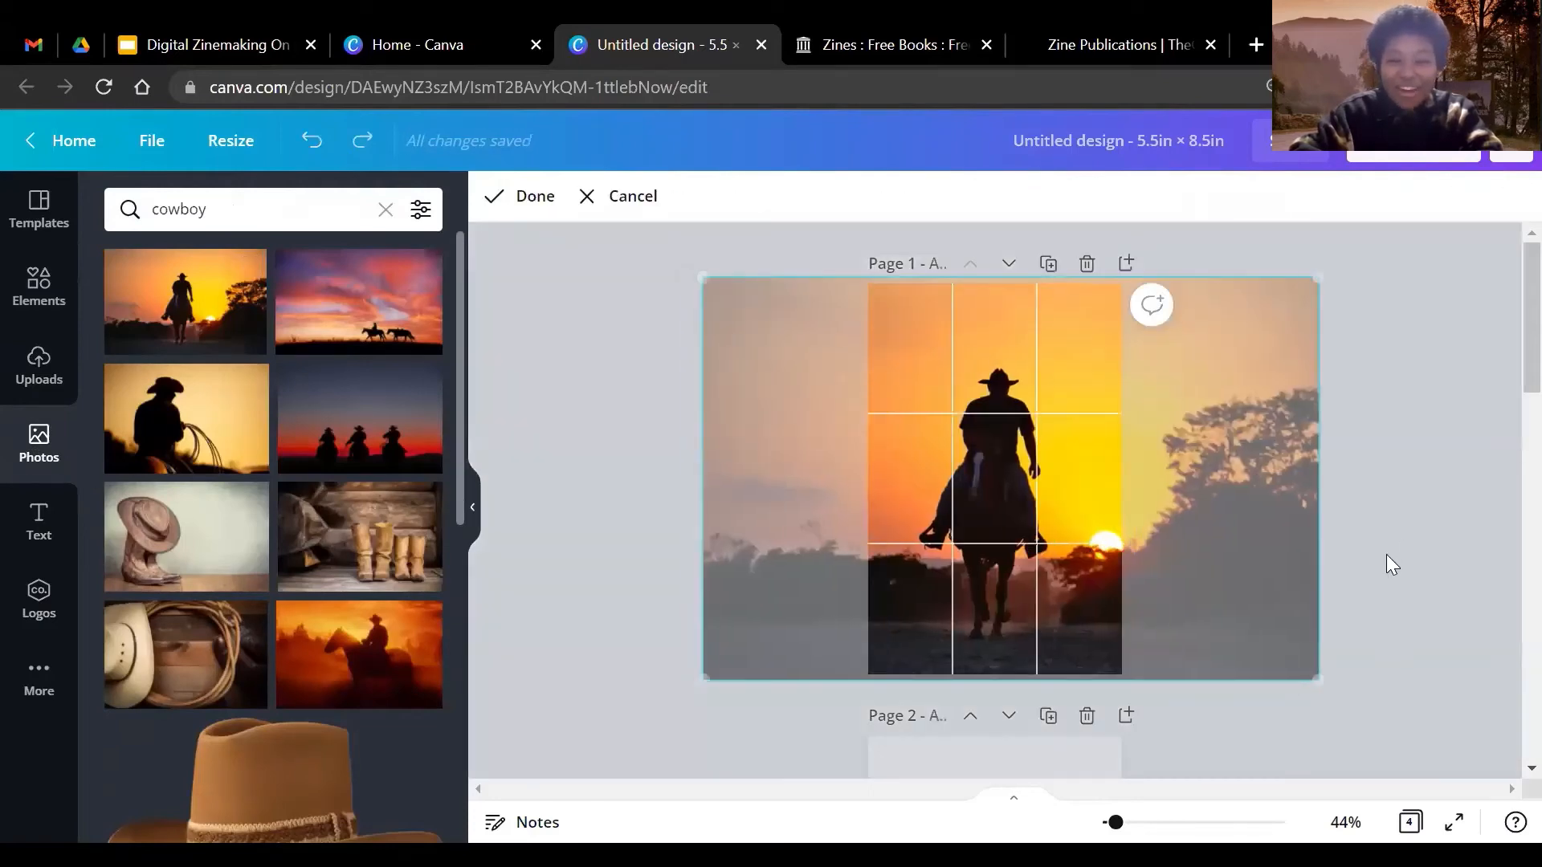
left_click(1413, 537)
- Add a heading to page 1 reading "Cowboy" on the first line and "Zine" on the second
left_click(36, 530)
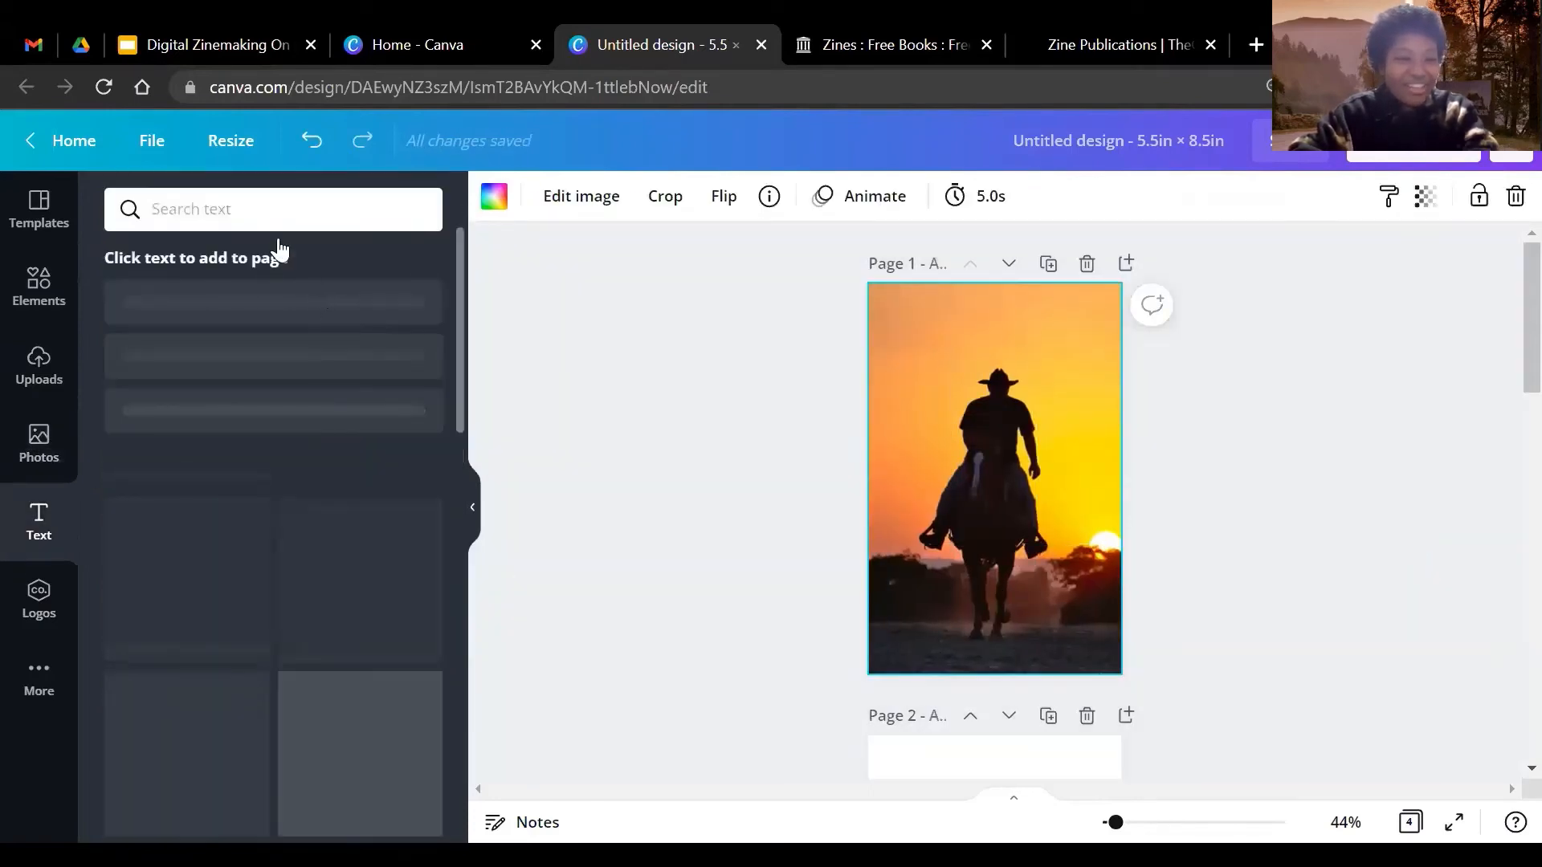
left_click(264, 319)
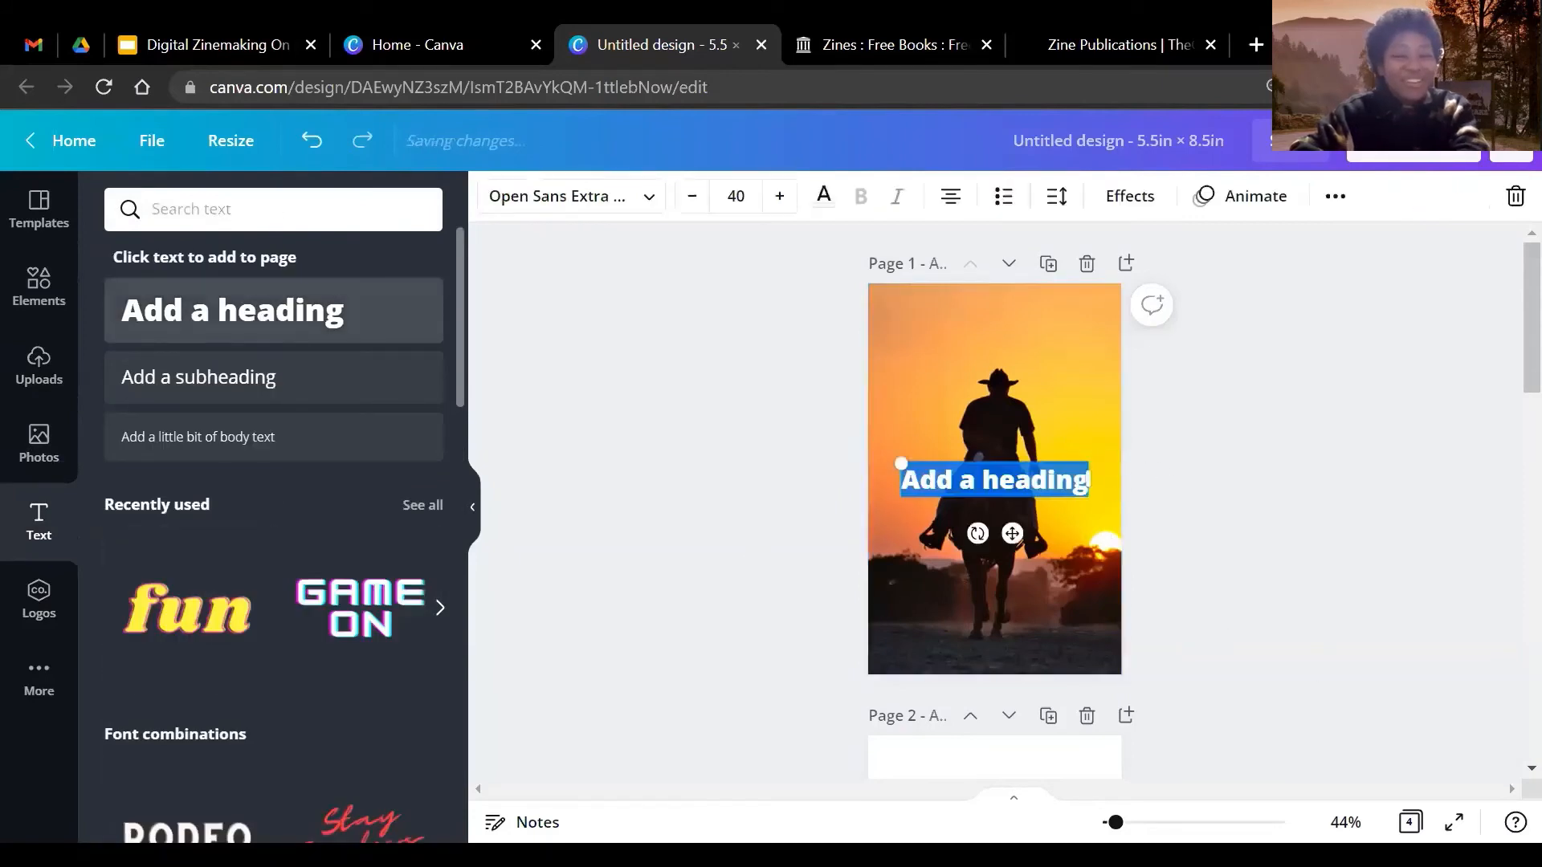
type("Cowboy")
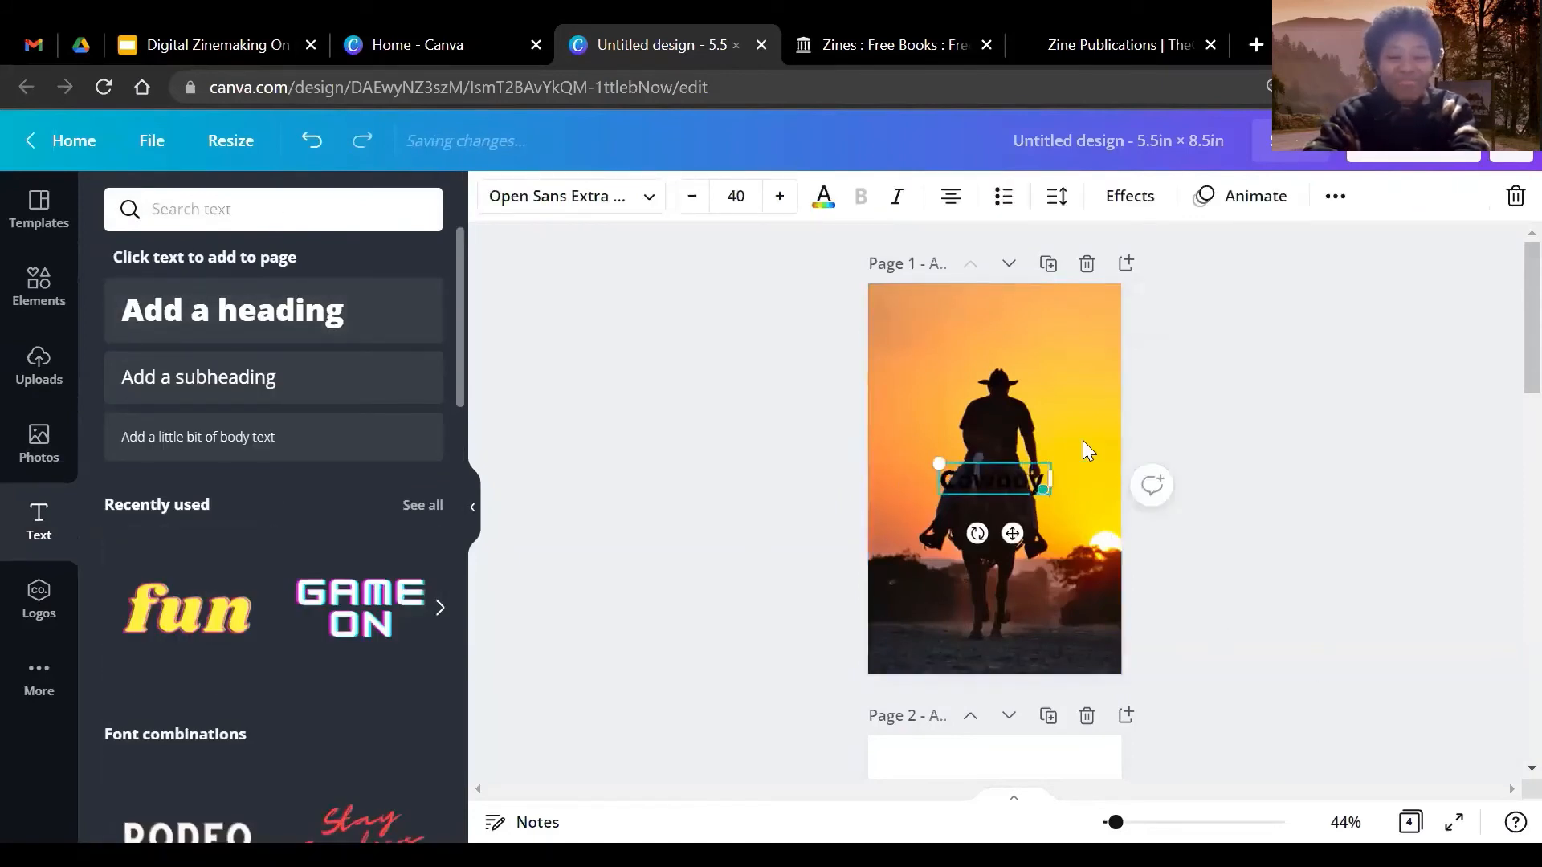
key("Return")
type("Zine")
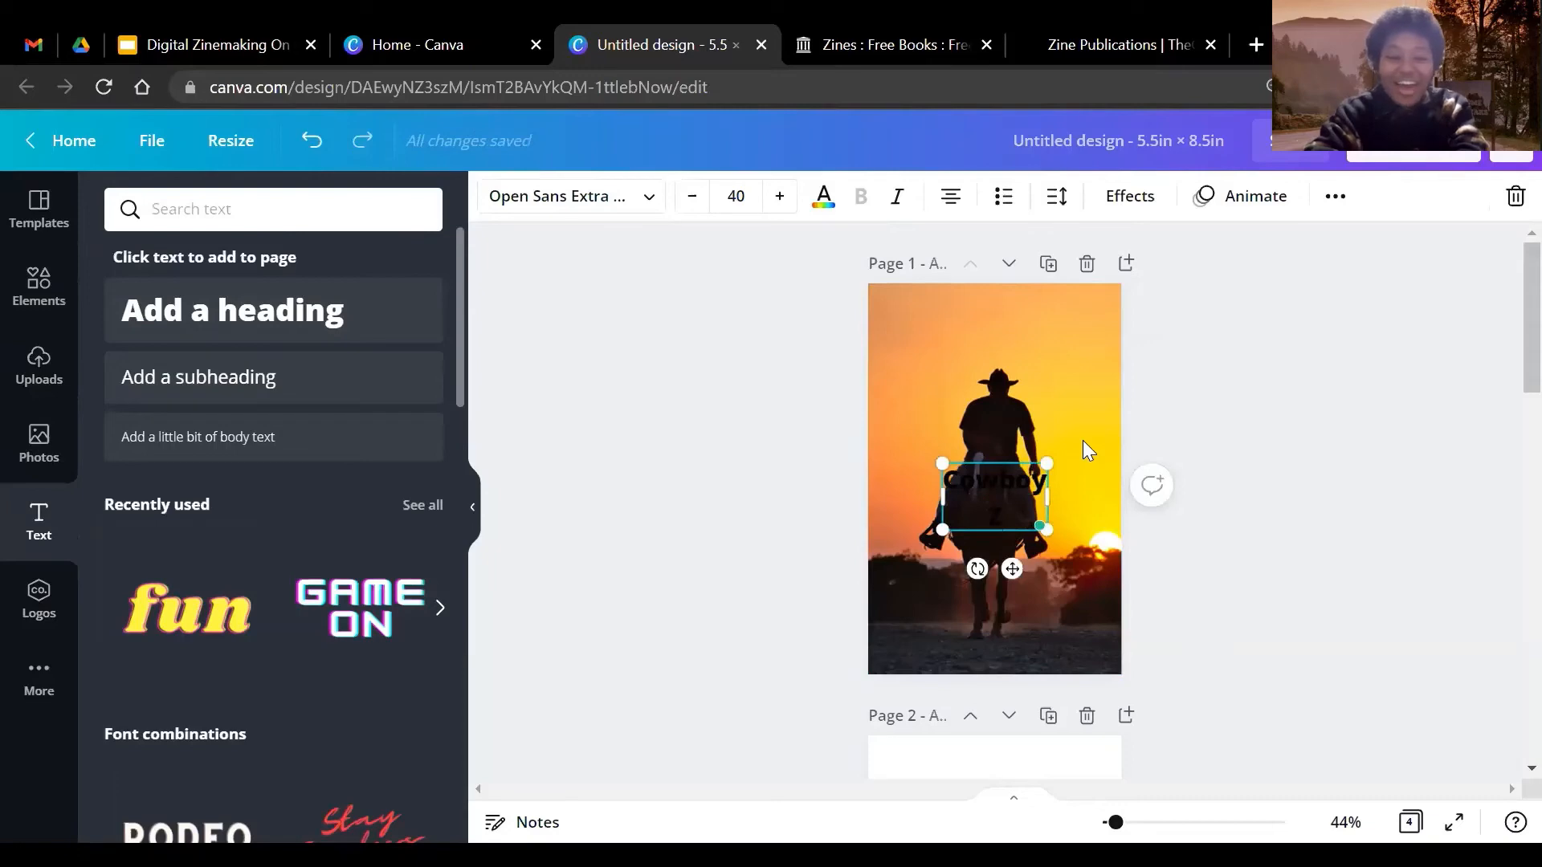
- Color the whole cover heading with the yellow from the photo colors and enlarge it to a font size of about 58.8
key("ctrl+a")
left_click(824, 196)
left_click(344, 537)
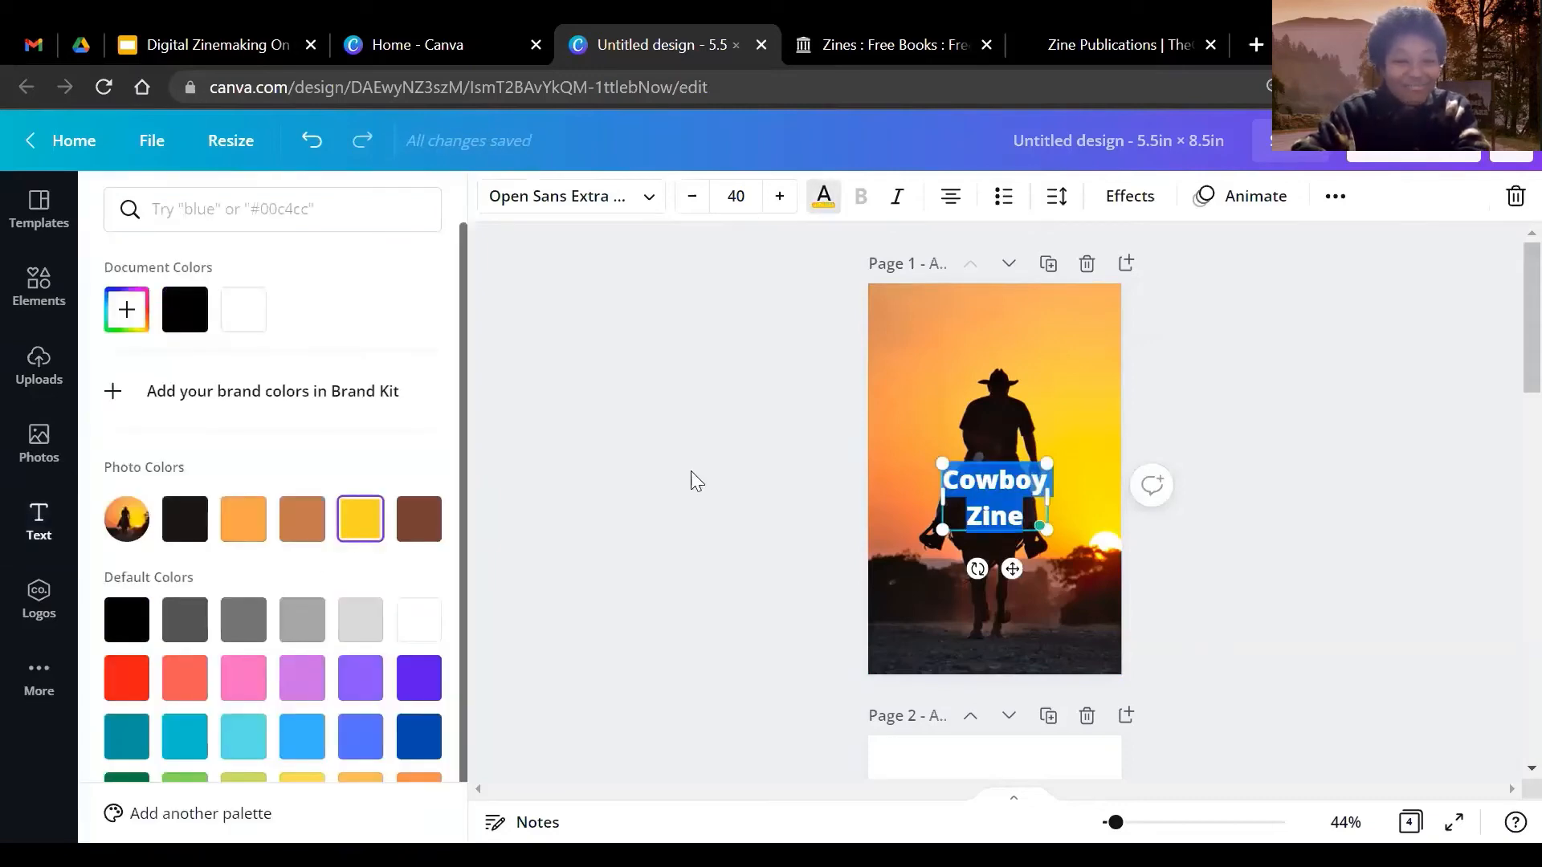
left_click(819, 450)
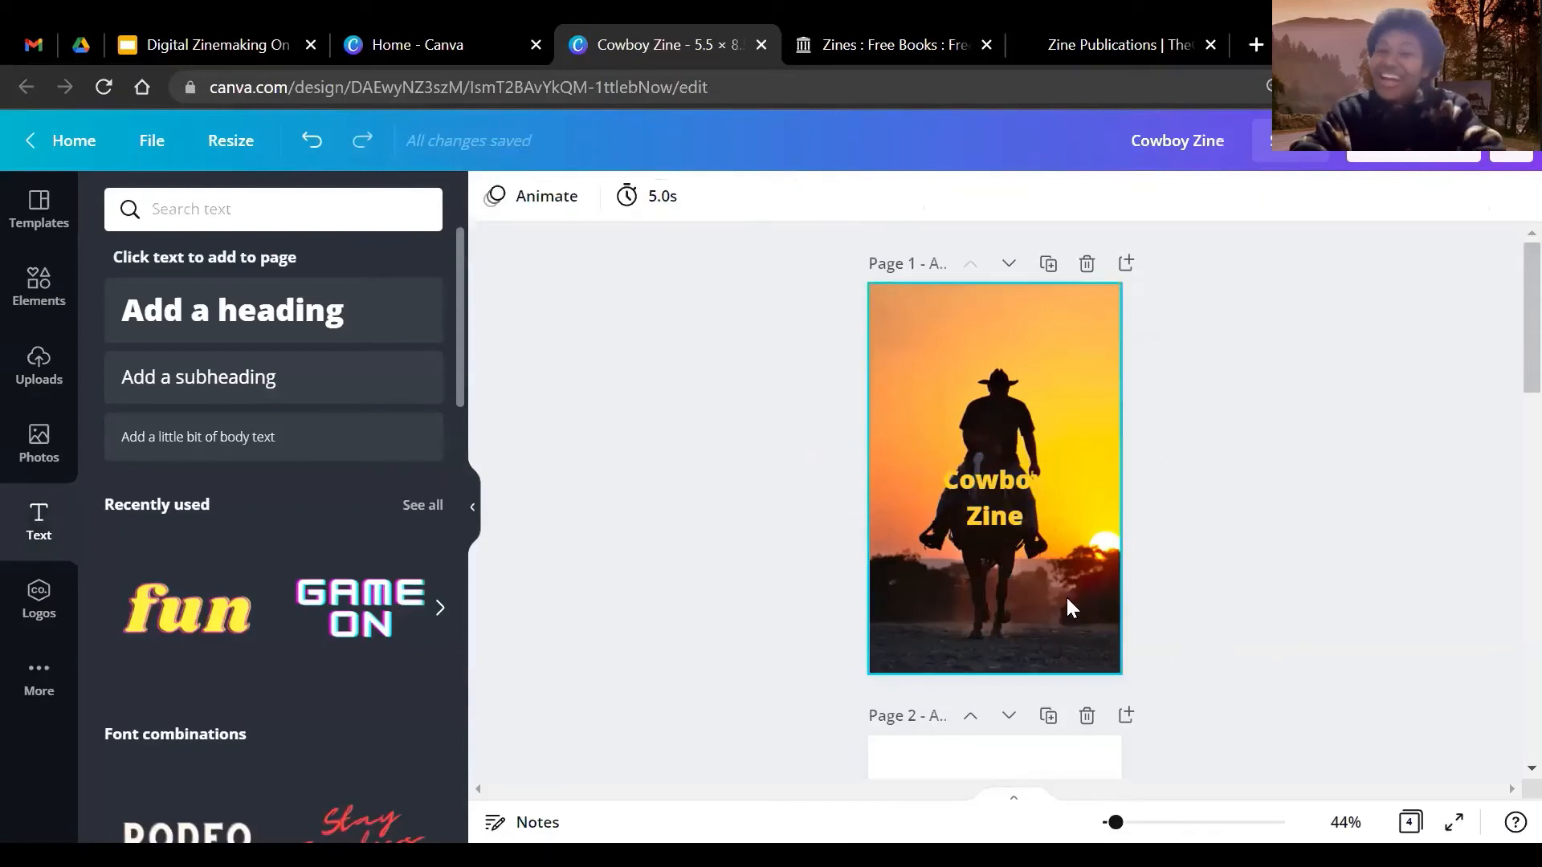
left_click(1025, 519)
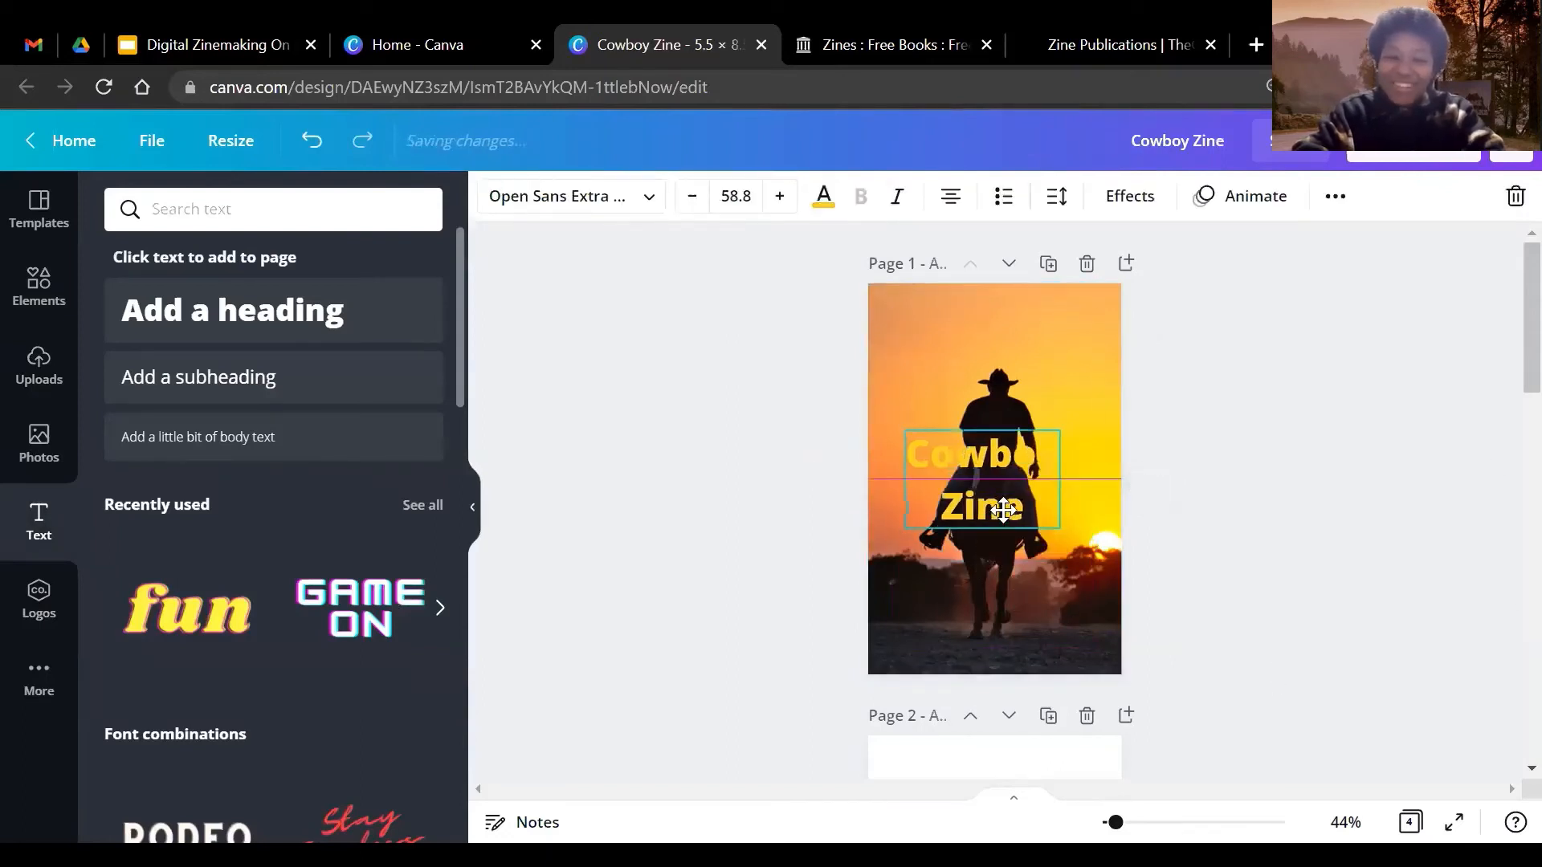
left_click(1423, 479)
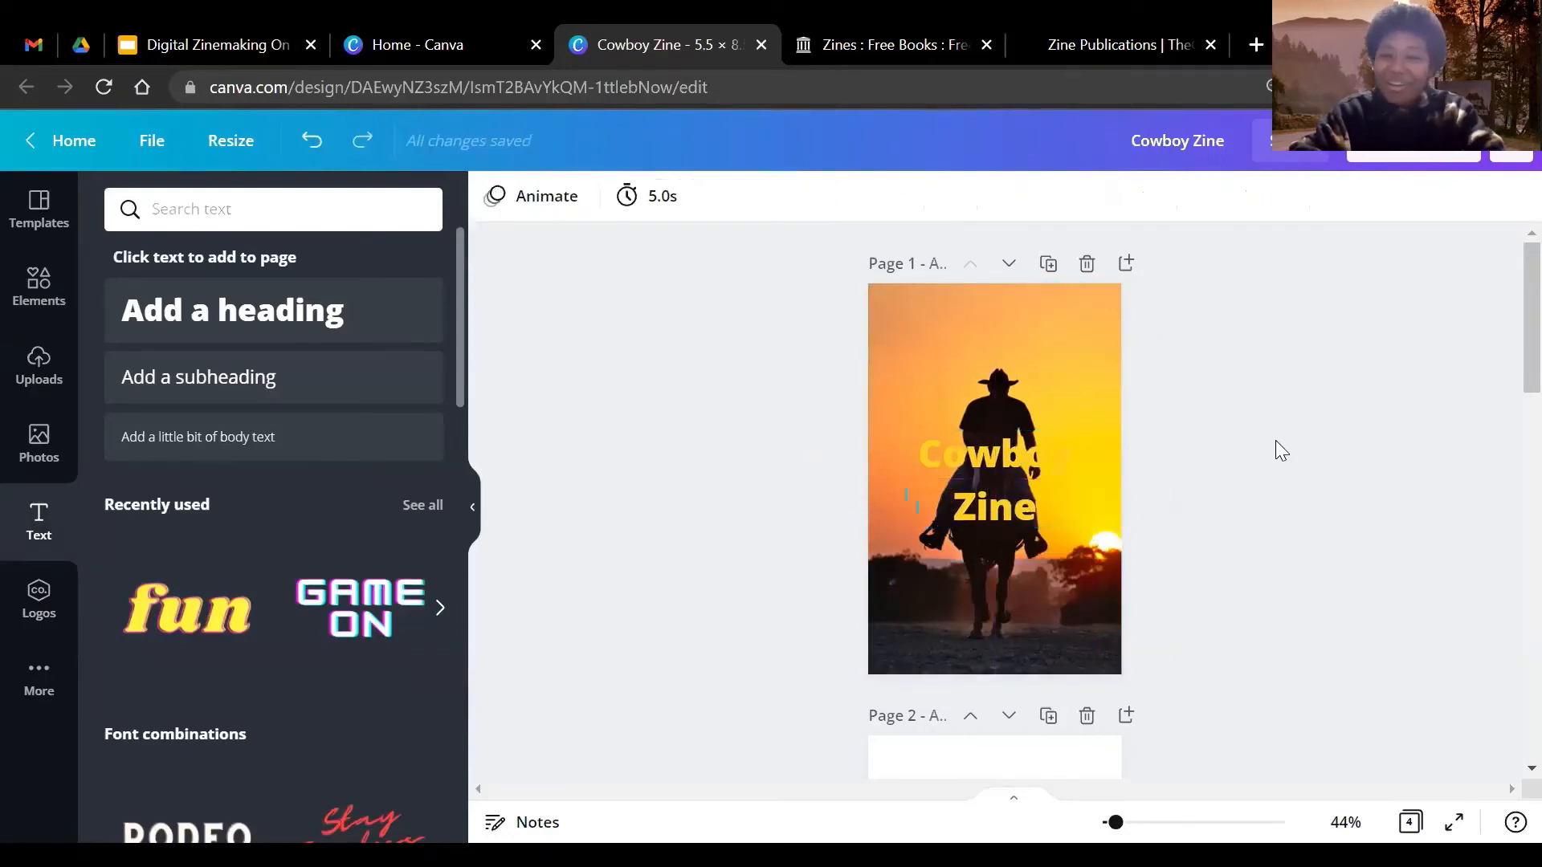
scroll(1281, 444, "down", 8)
scroll(916, 696, "up", 8)
scroll(978, 735, "down", 2)
scroll(984, 735, "down", 8)
scroll(1417, 554, "up", 10)
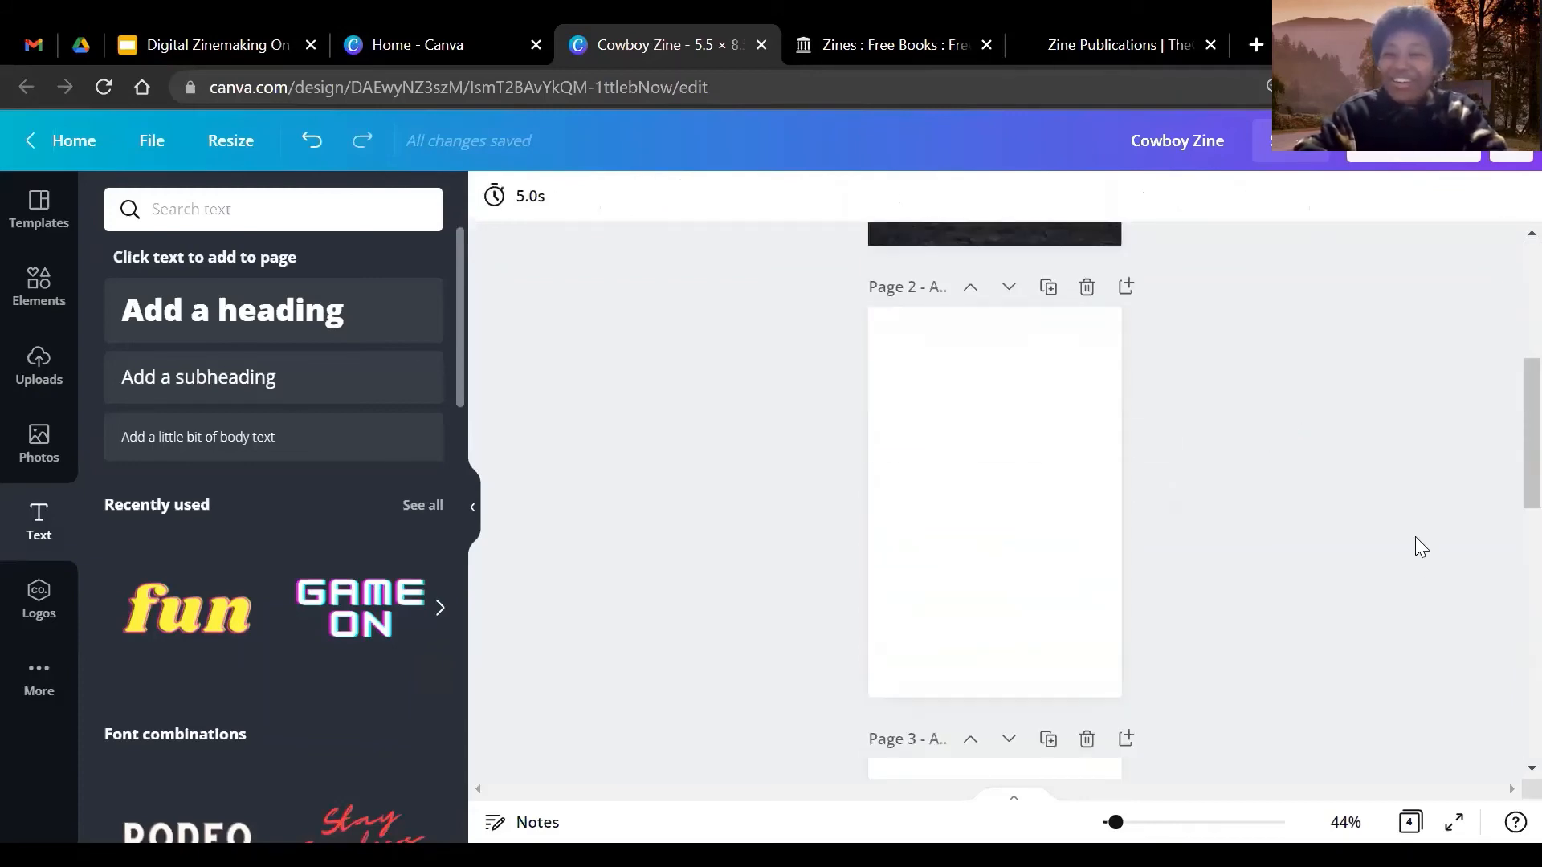
- Open the download options for the whole zine and set the file type to PDF Standard
left_click(1405, 159)
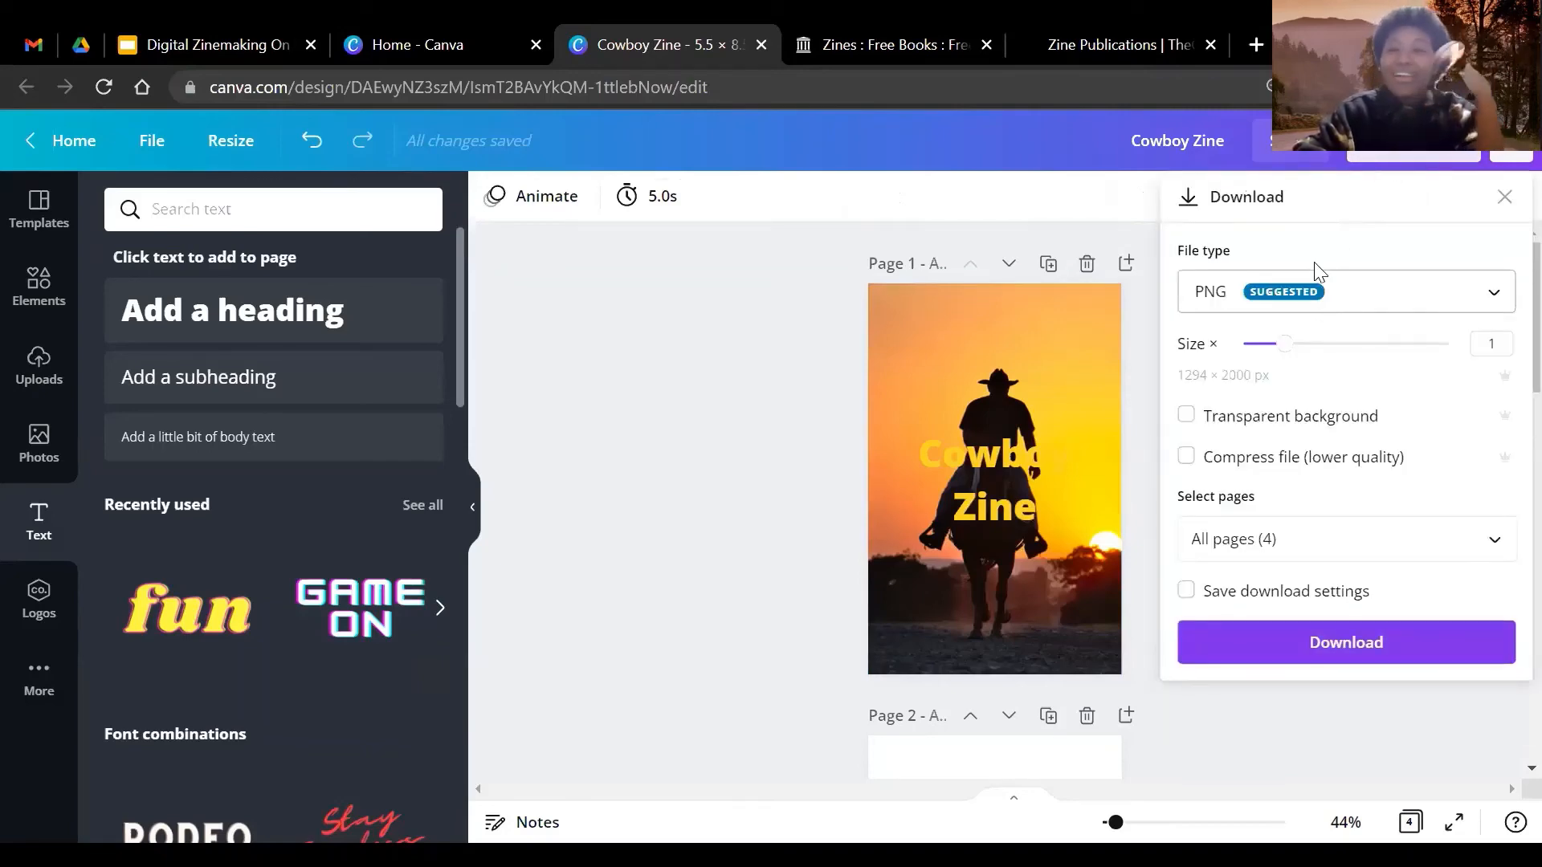
left_click(1311, 299)
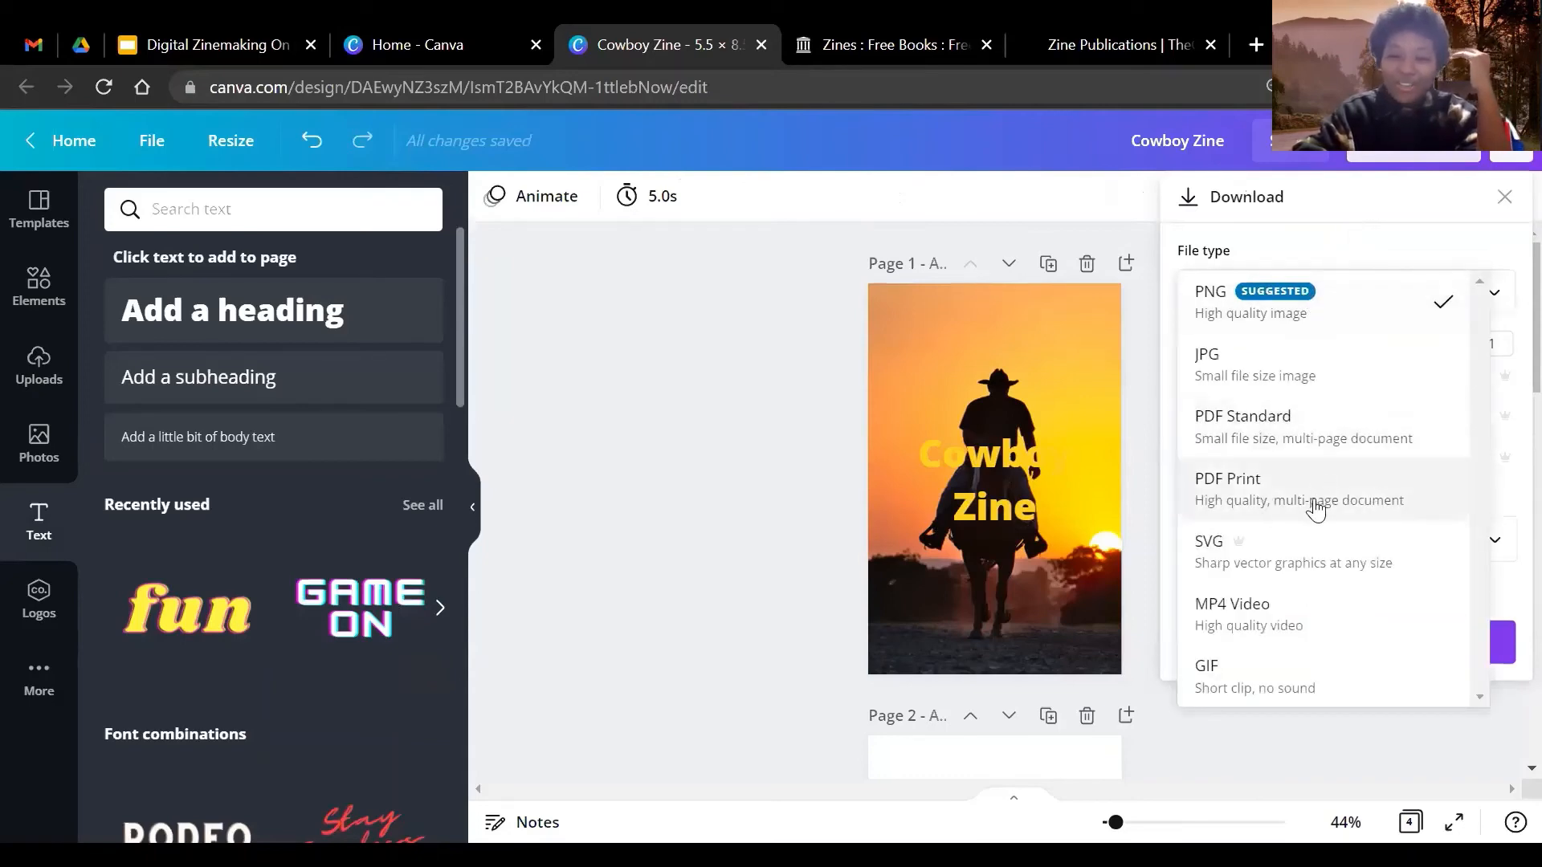
left_click(1269, 426)
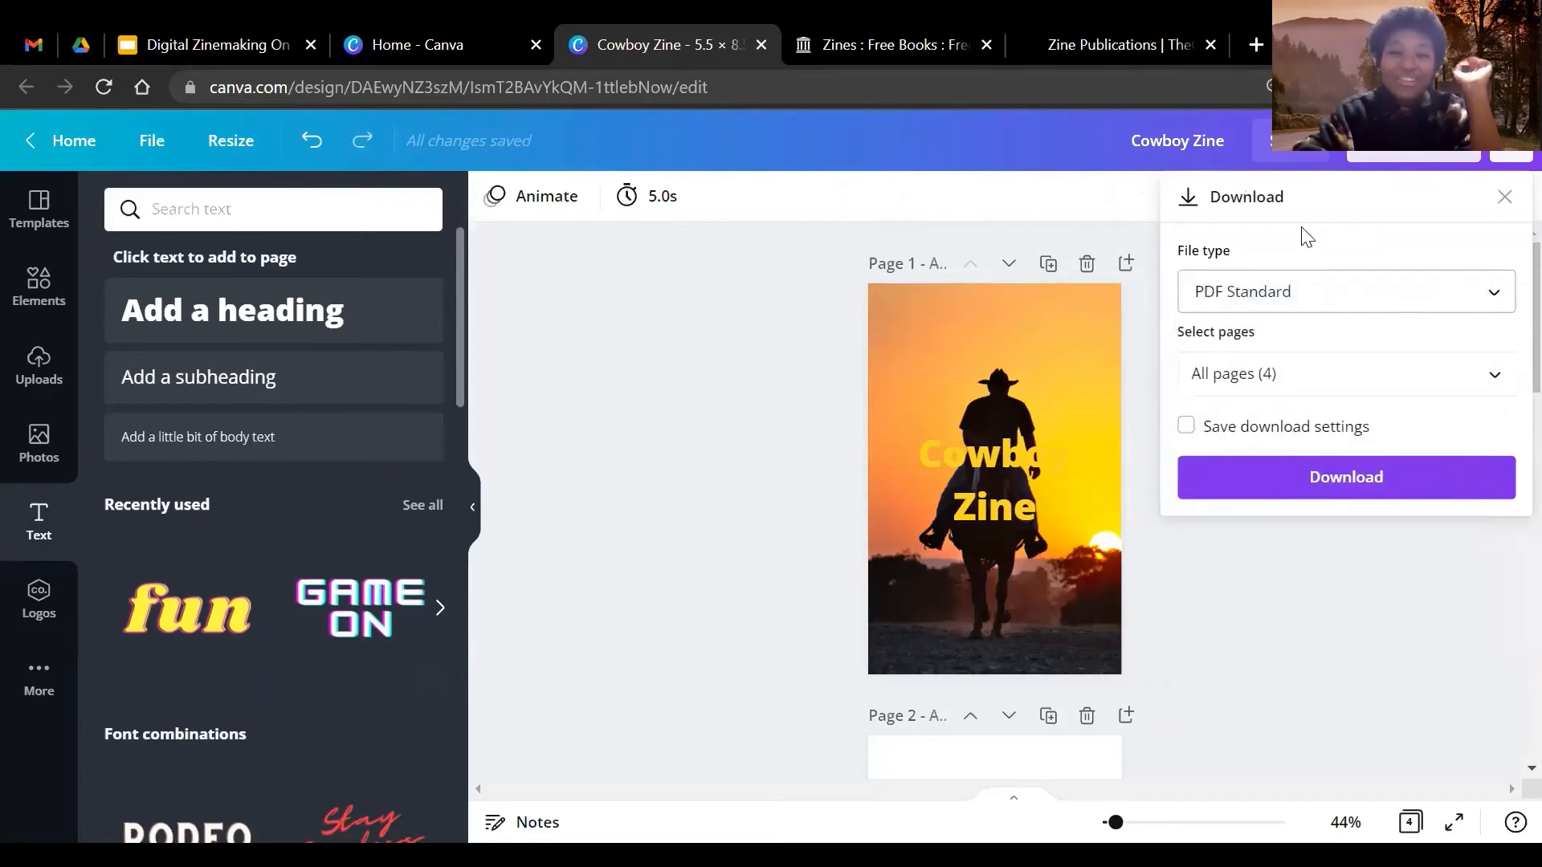
- Change the download file type to PDF Print, review its crop marks and bleed option, and close the download options
left_click(1285, 285)
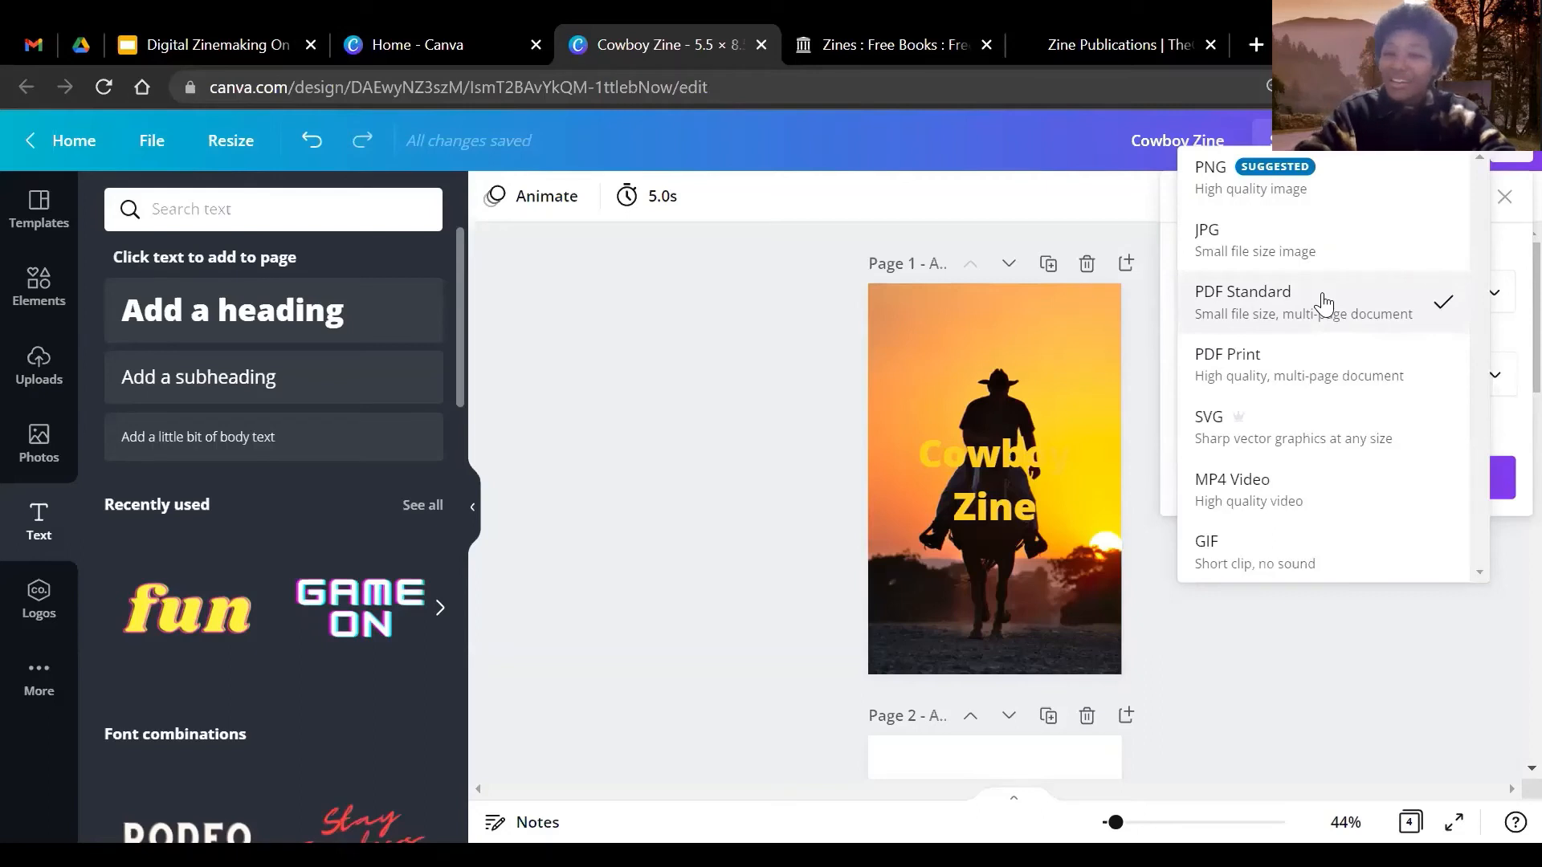
left_click(1319, 367)
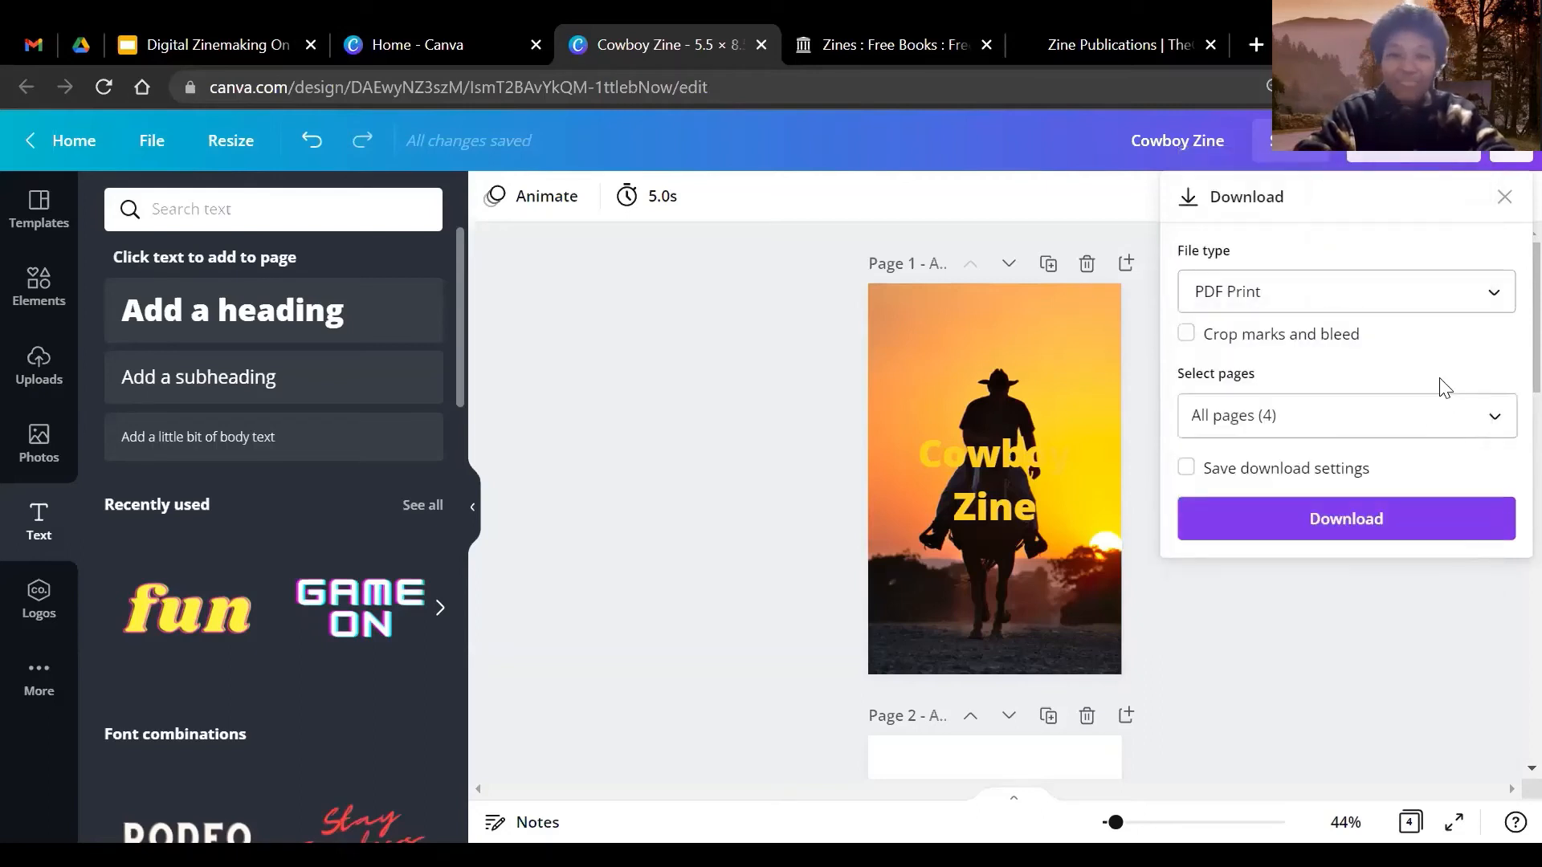
left_click(1241, 345)
left_click(1277, 345)
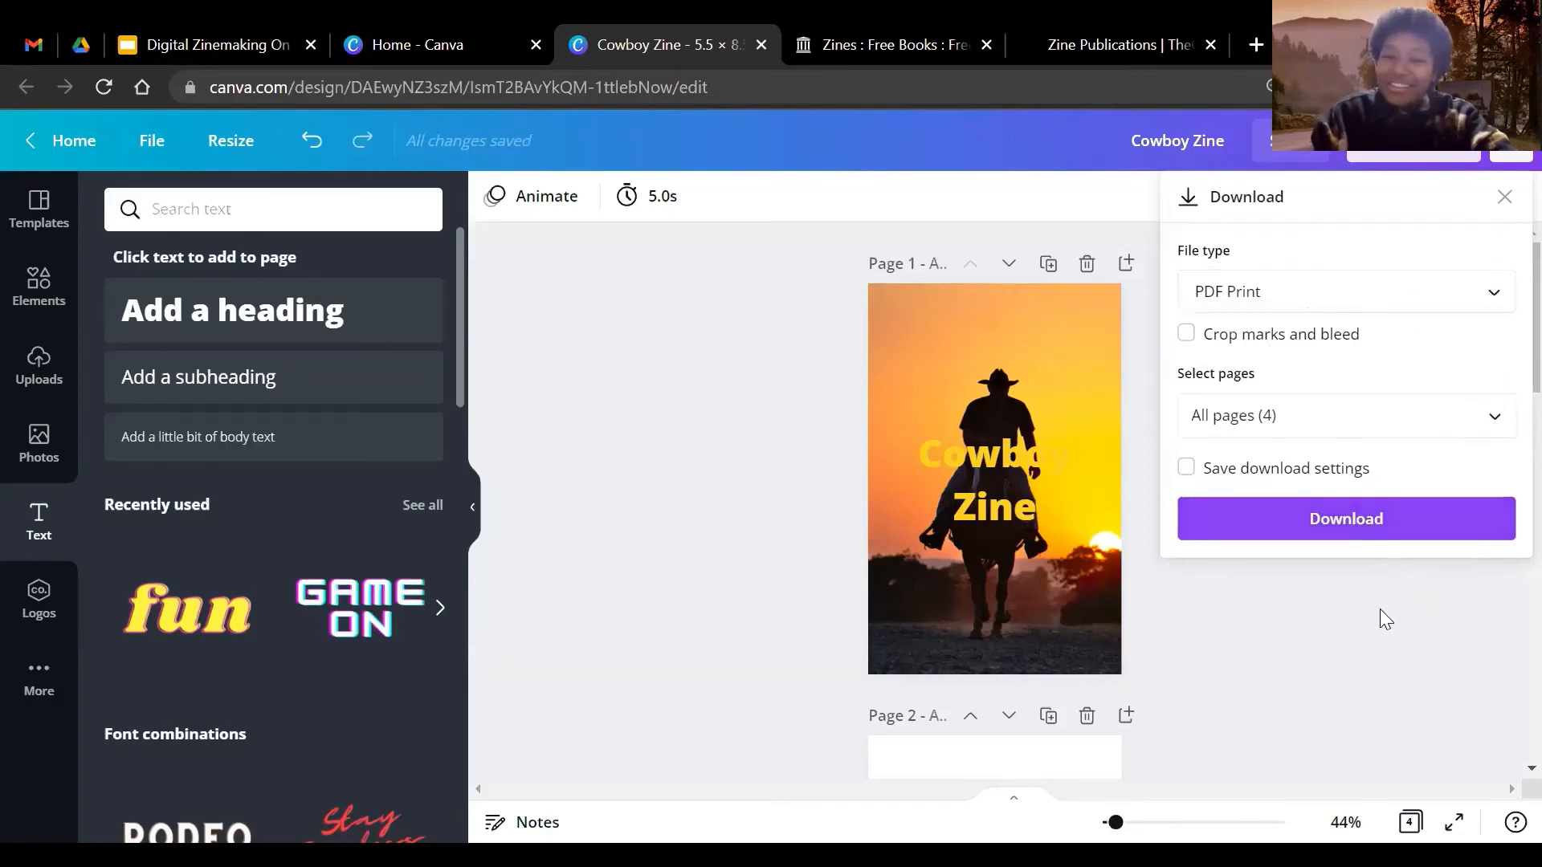
left_click(1370, 566)
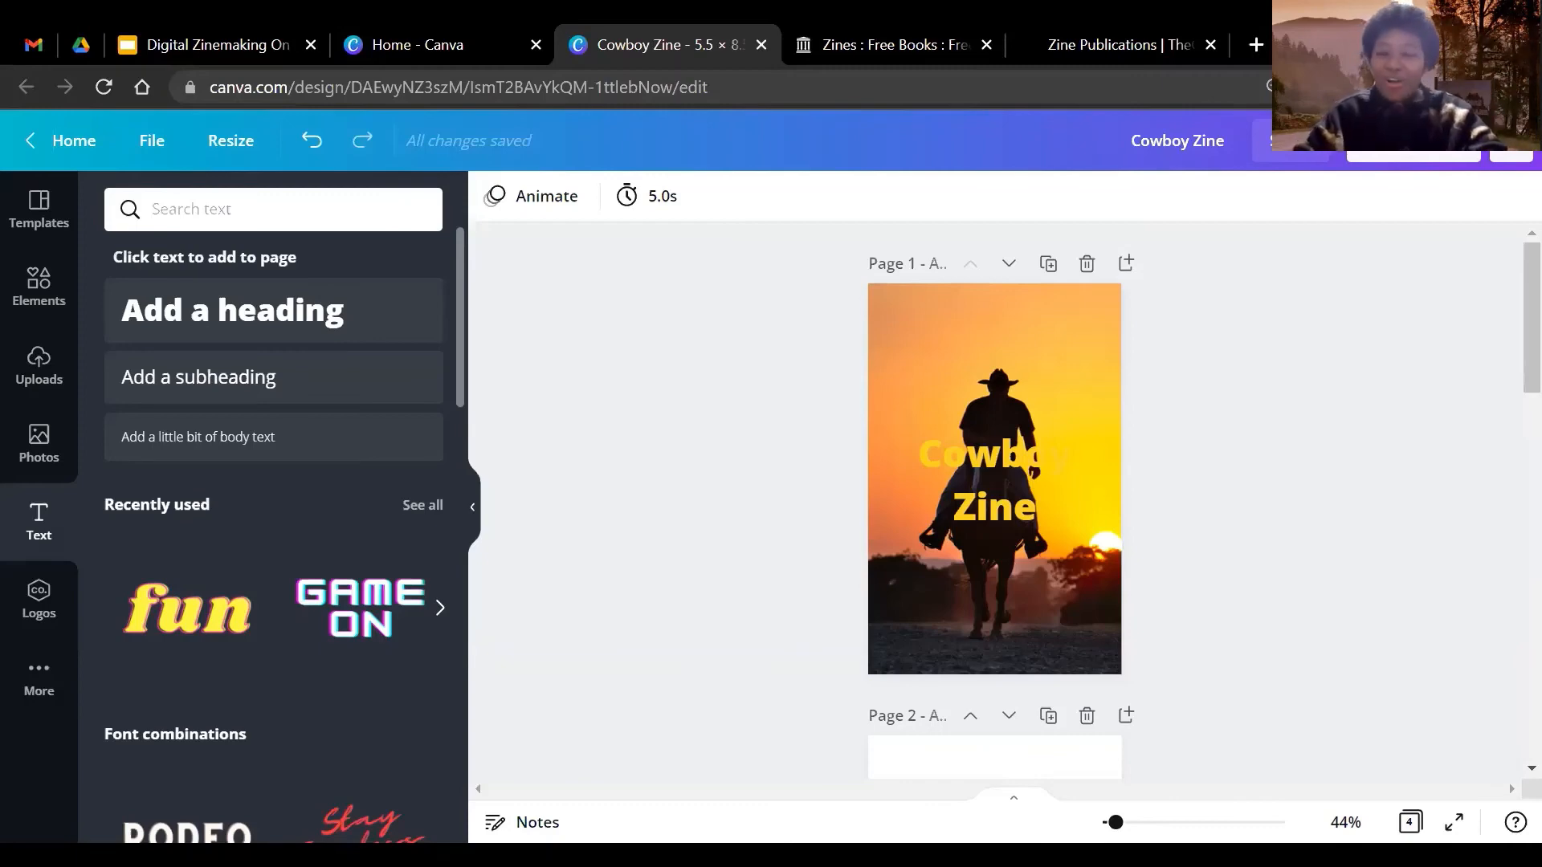
- Switch to Adobe Acrobat Reader and examine the opening pages of Caught in 2K Part 1.pdf, returning to its cover
key("alt+Tab")
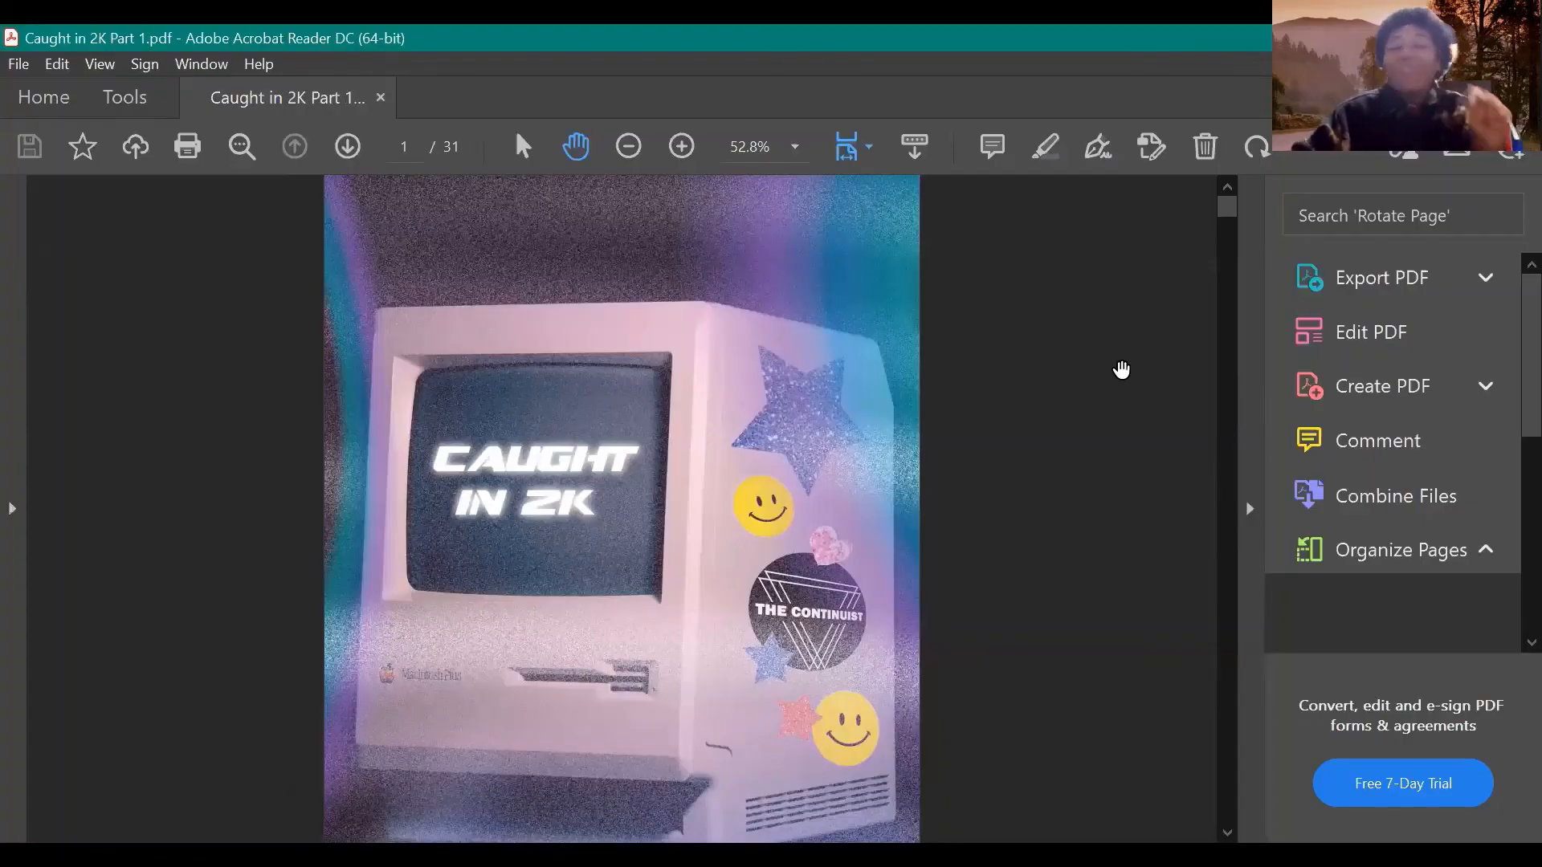
scroll(1102, 367, "down", 7)
scroll(1100, 366, "up", 7)
scroll(1099, 390, "down", 1)
scroll(1099, 392, "down", 15)
scroll(1100, 401, "up", 3)
scroll(1100, 401, "up", 5)
scroll(1096, 400, "up", 6)
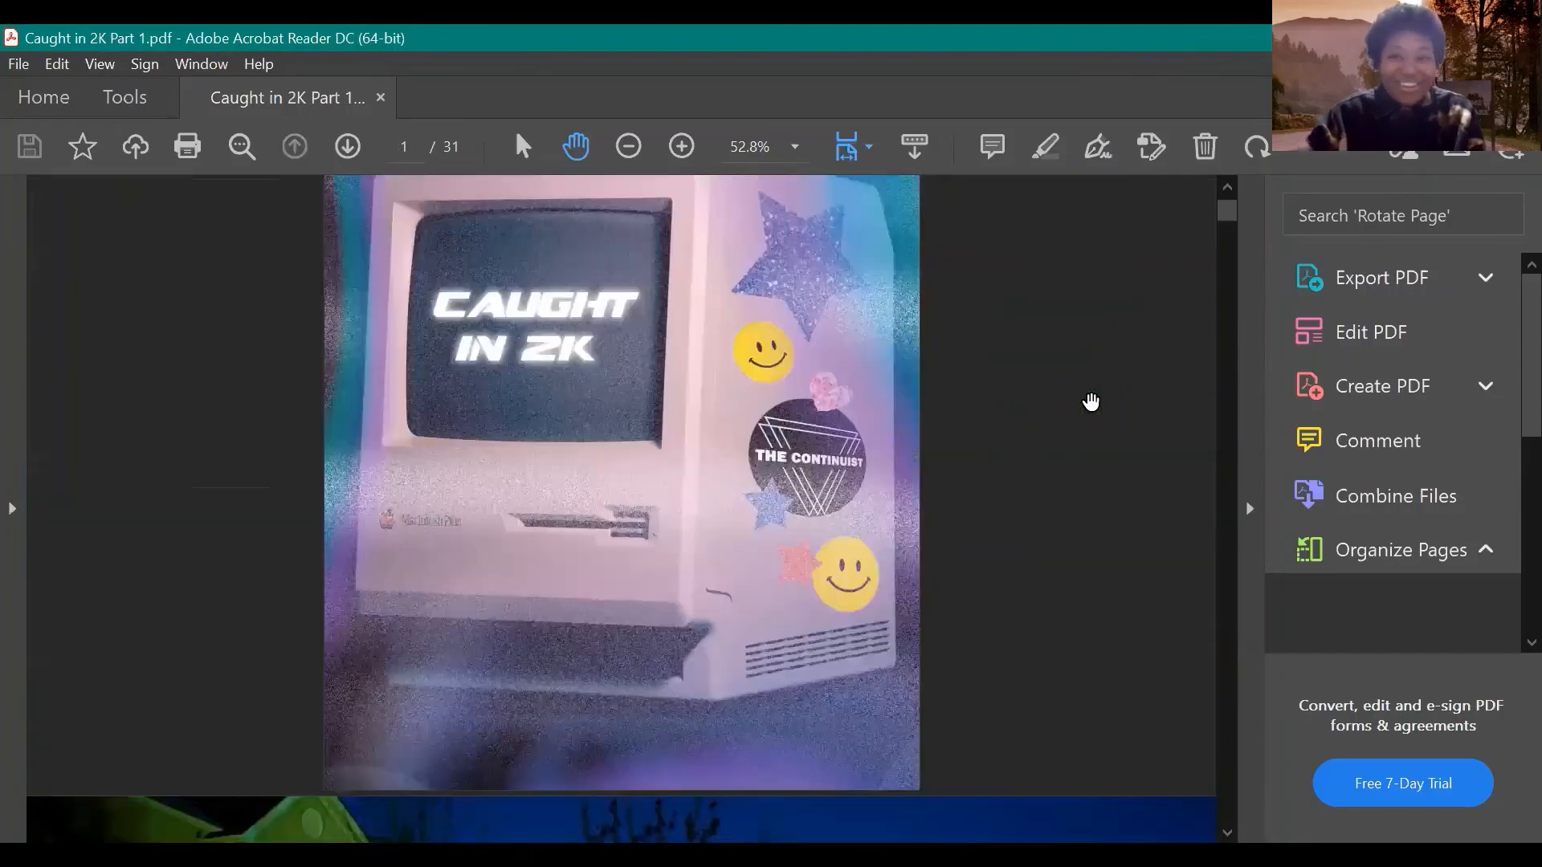
scroll(1099, 410, "down", 5)
scroll(1100, 416, "down", 12)
scroll(1102, 433, "up", 10)
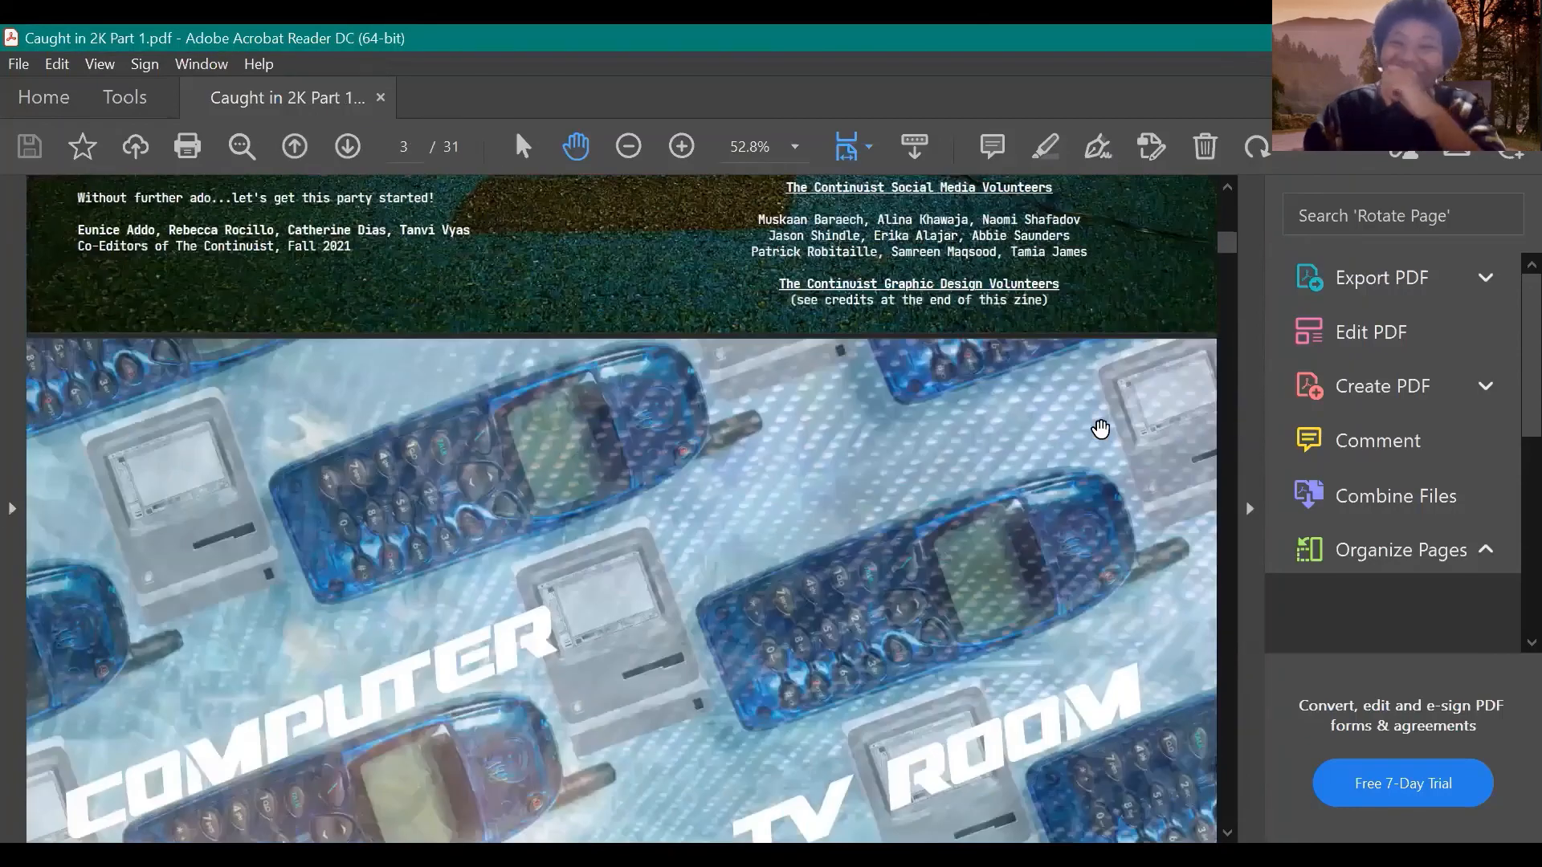
scroll(1101, 421, "up", 8)
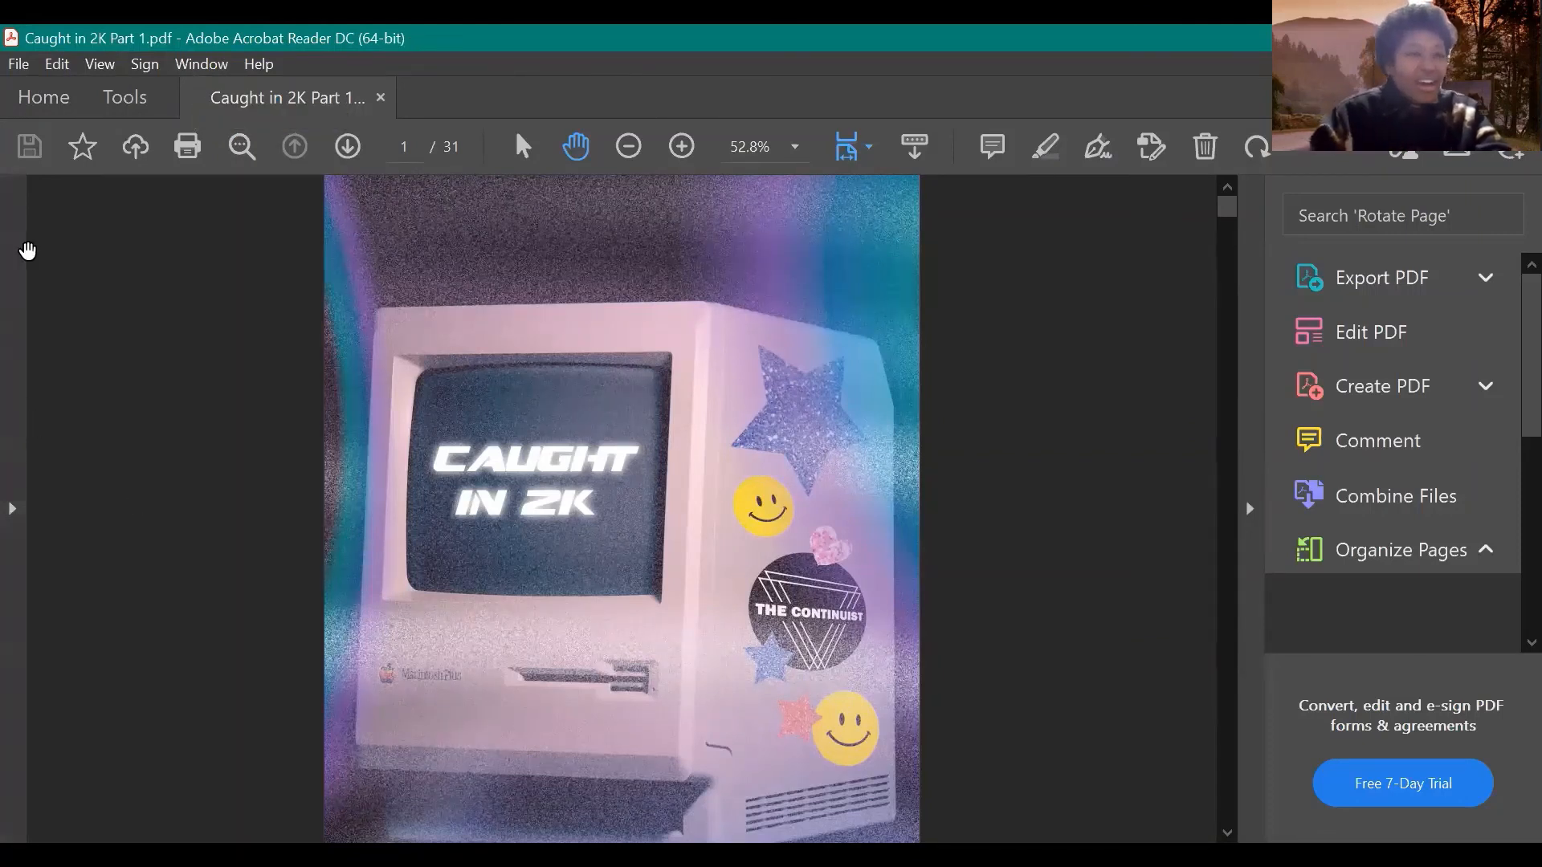
- Preview the zine PDF with the Booklet layout in the print settings, and close them without printing
left_click(22, 77)
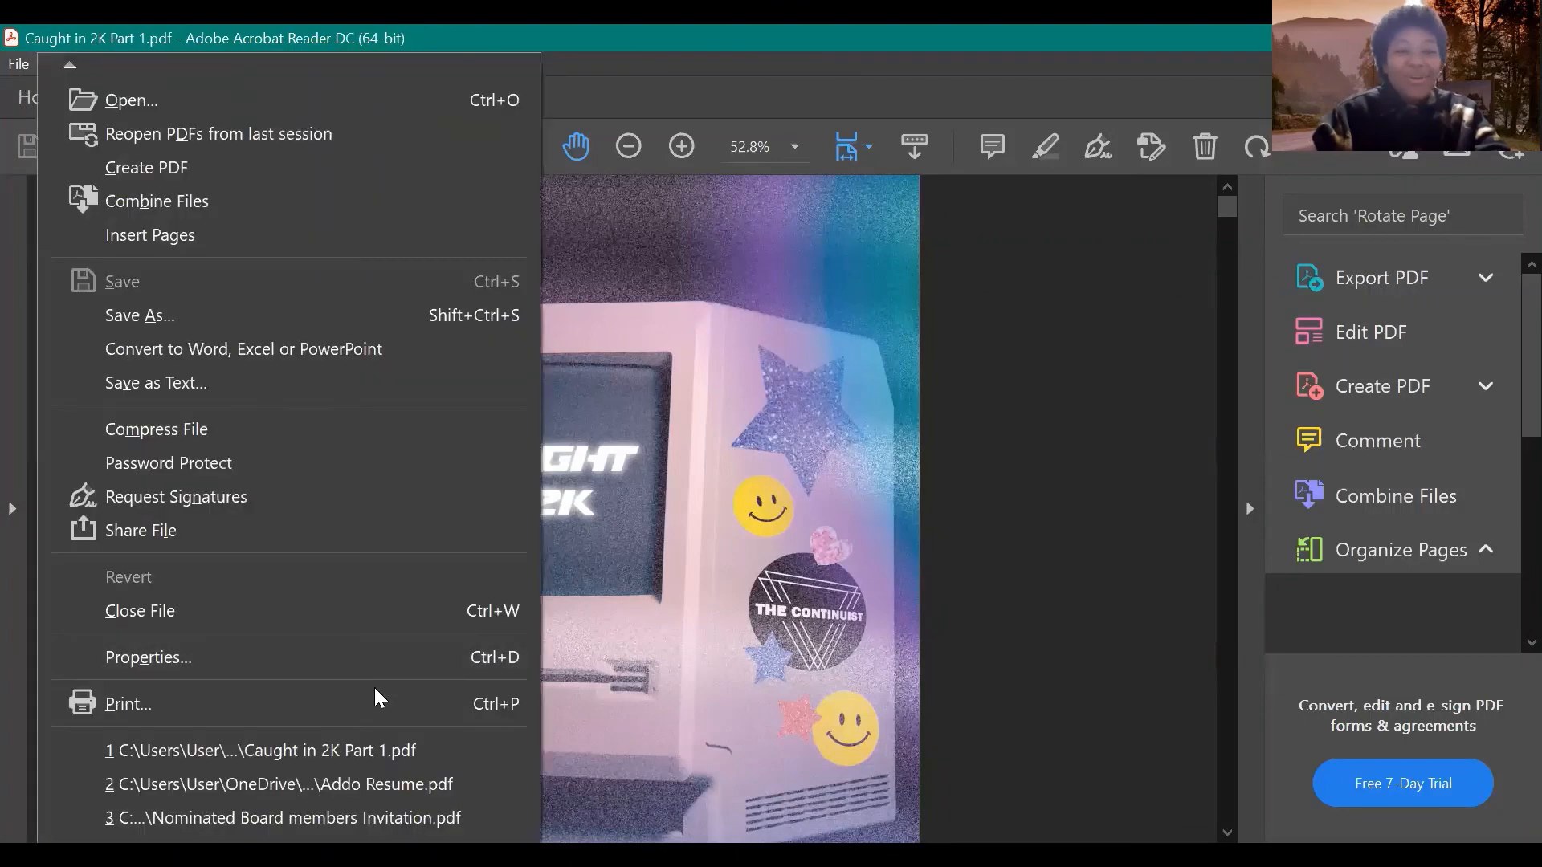
left_click(294, 734)
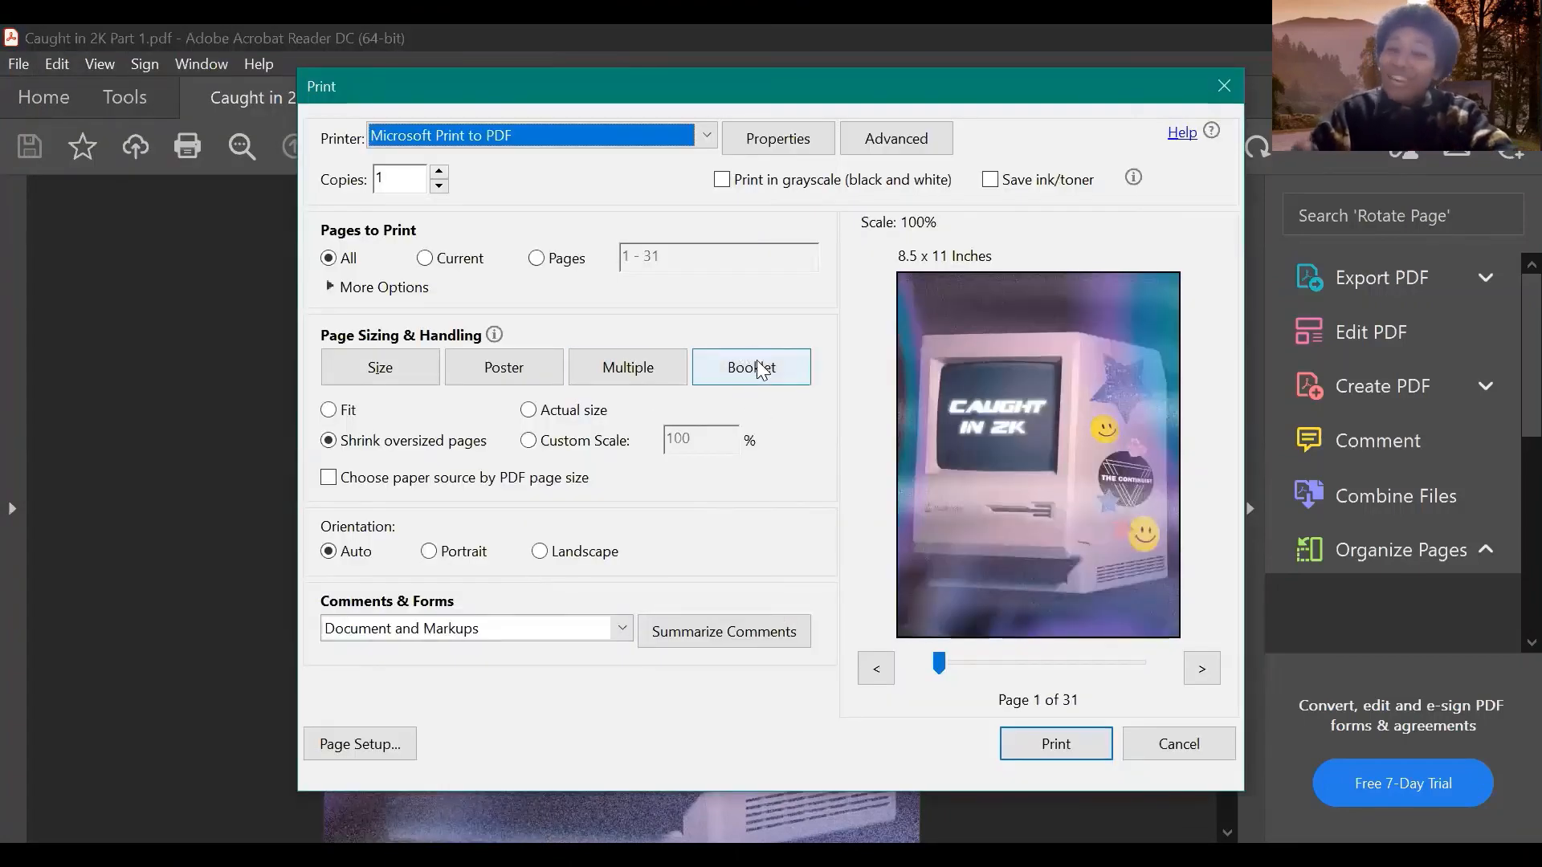
left_click(758, 371)
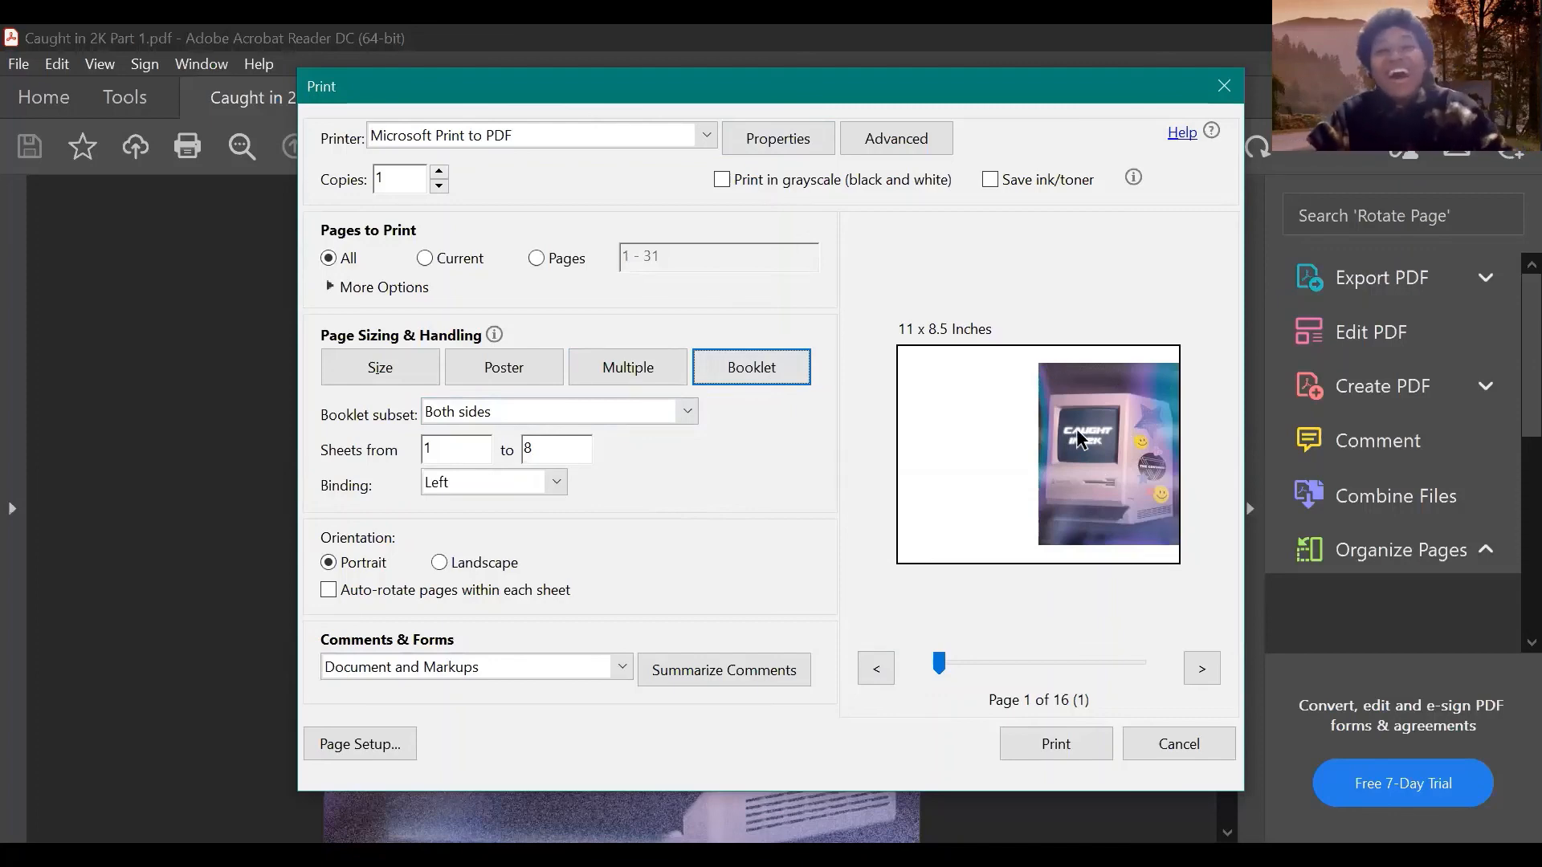
left_click(1224, 85)
- Look through the example zine from the co-editors' note to the computer and TV room pages
scroll(990, 402, "down", 5)
scroll(990, 437, "down", 3)
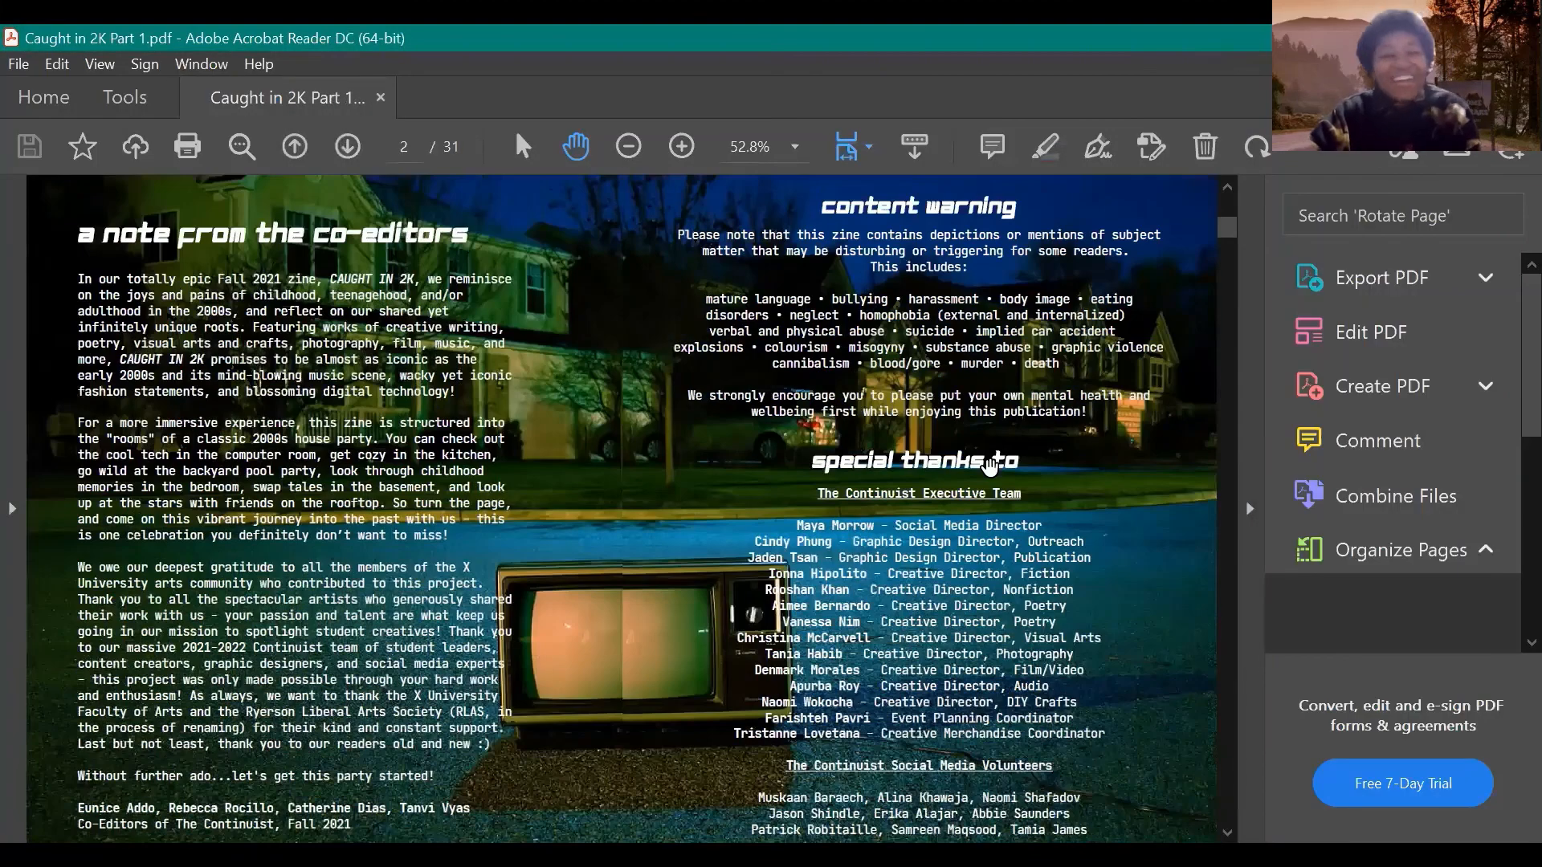
scroll(971, 502, "down", 6)
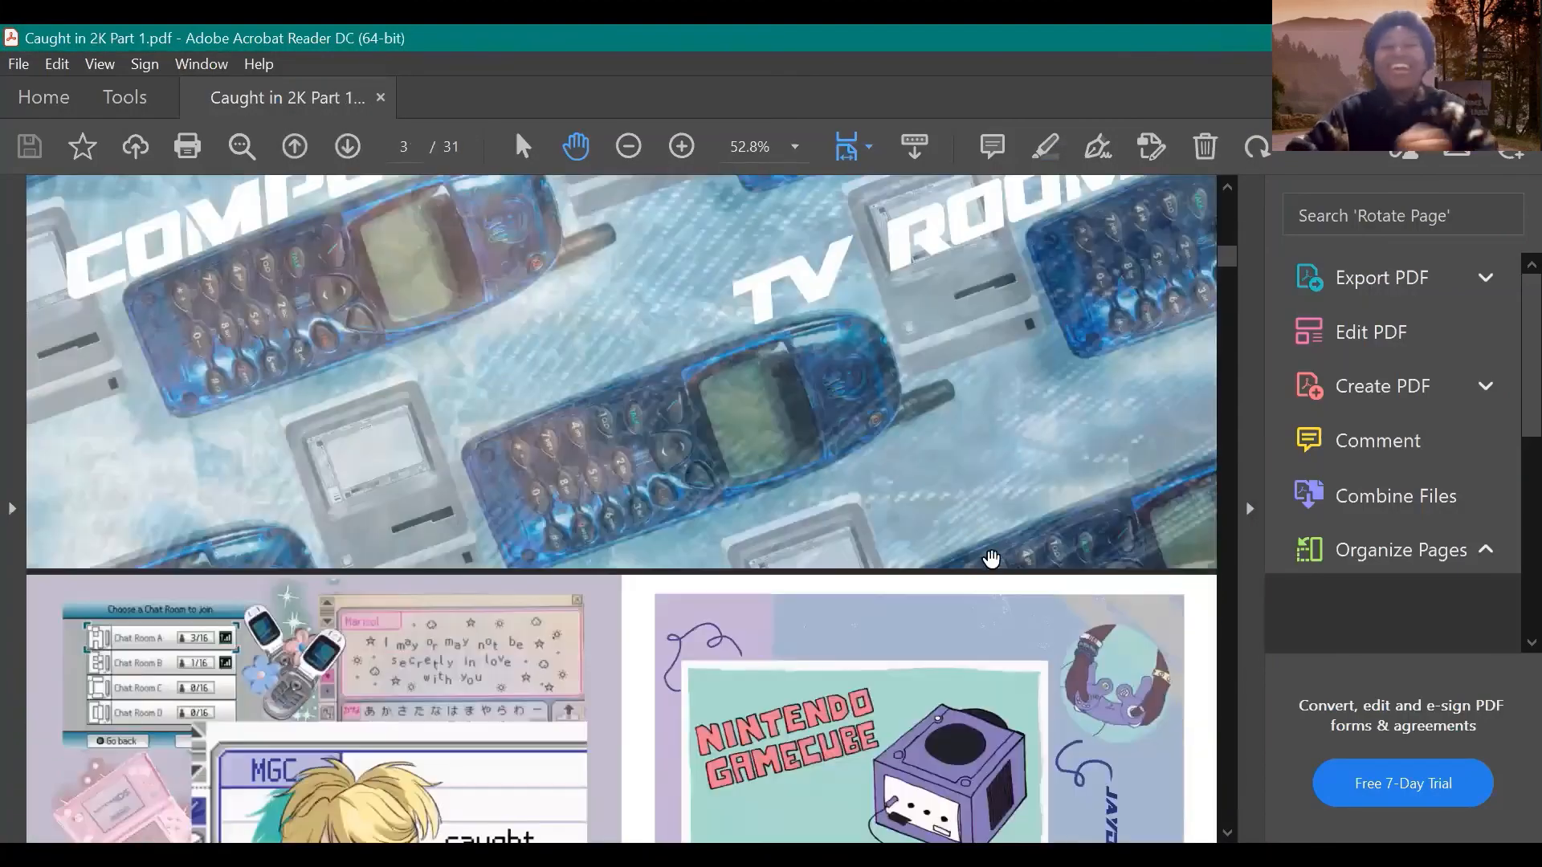